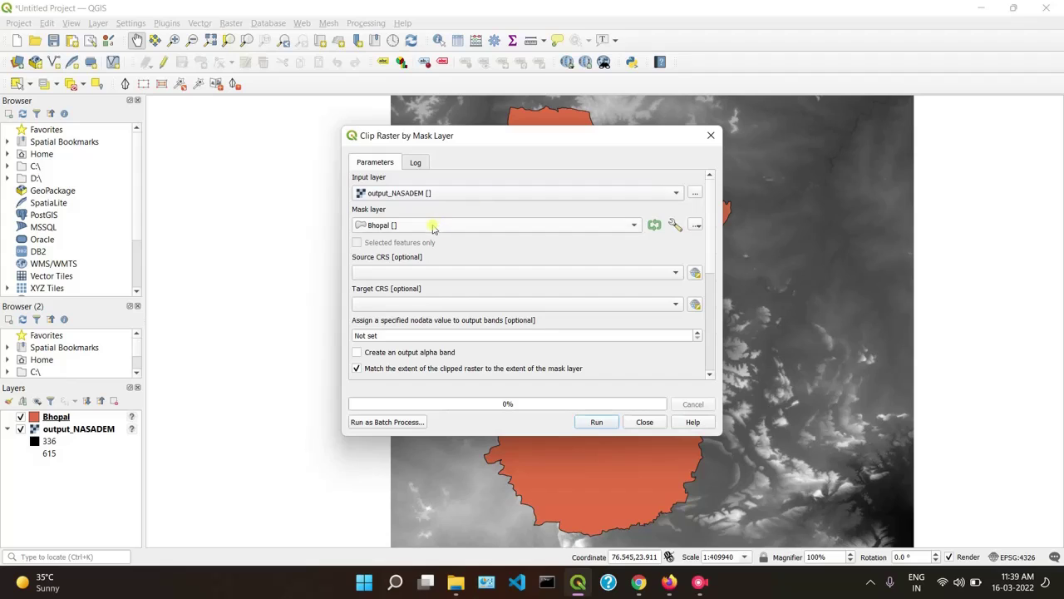
Step: Clip the output_NASADEM raster with the Bhopal mask layer, keeping the resolution of the input raster, and close the tool
left_click(433, 224)
left_click(434, 225)
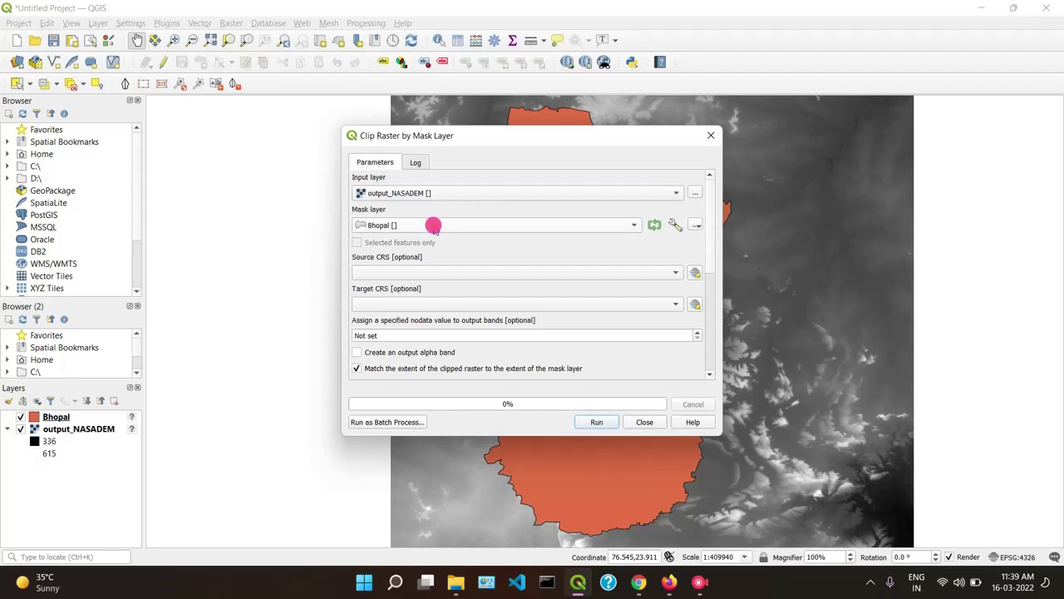
left_click(709, 374)
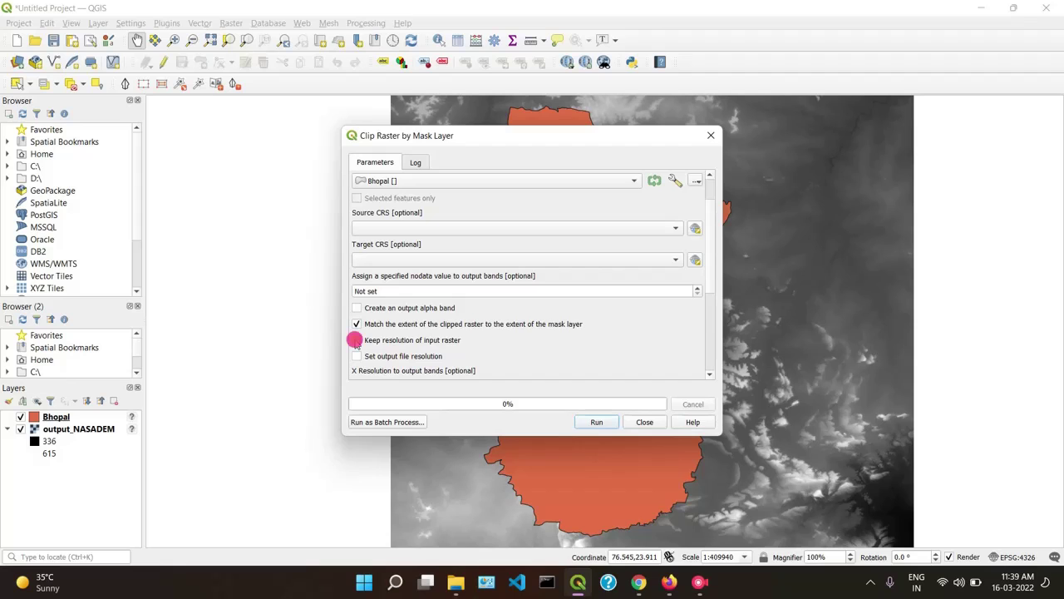
left_click(356, 341)
left_click(709, 375)
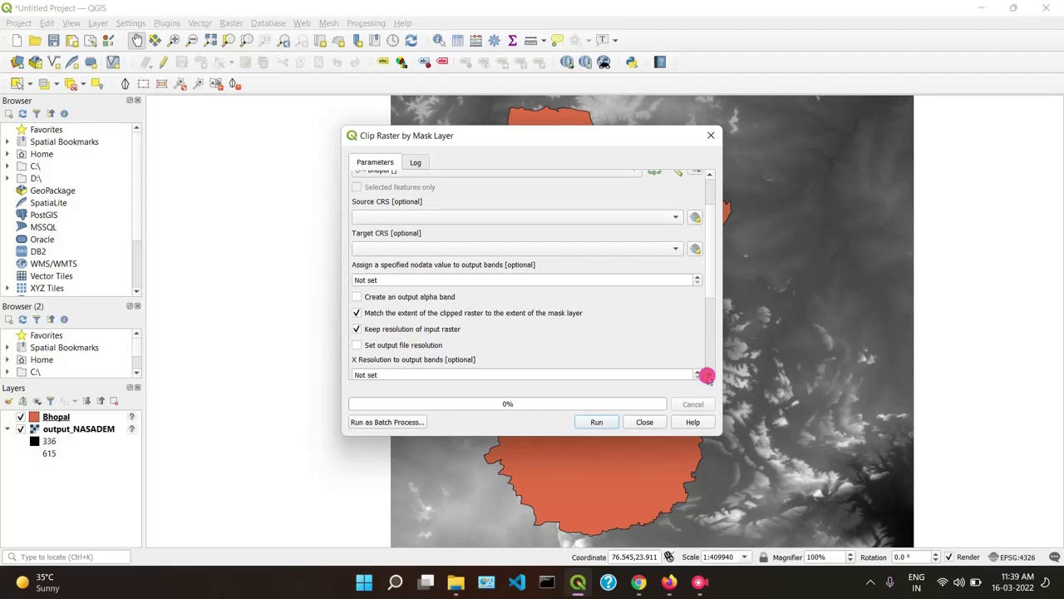
left_click(595, 421)
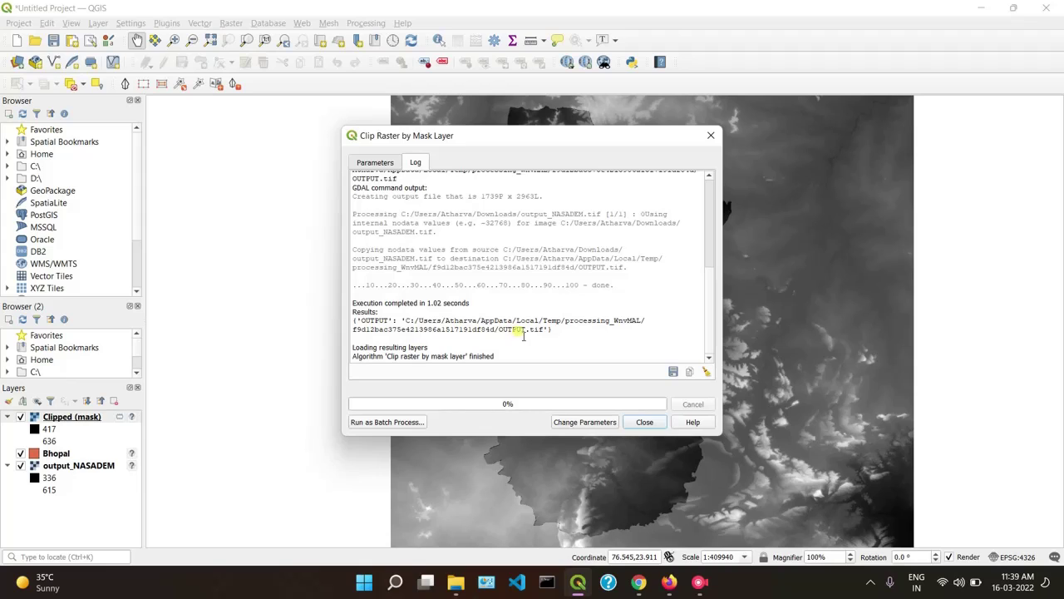
left_click(645, 422)
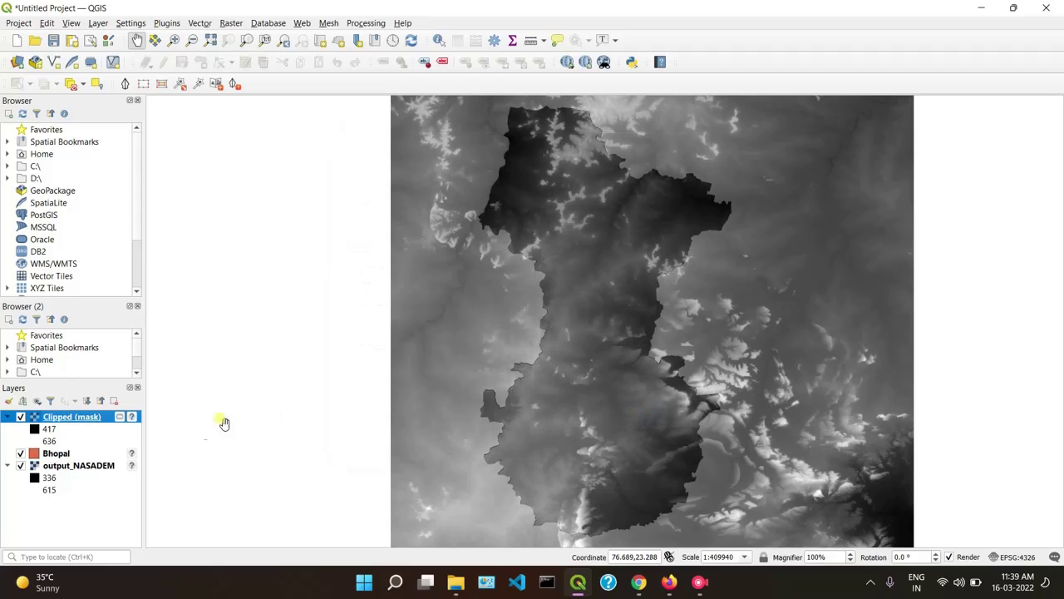
Step: Remove the original output_NASADEM raster and the Bhopal boundary layer from the project, keeping only the clipped raster
left_click(61, 464)
right_click(61, 464)
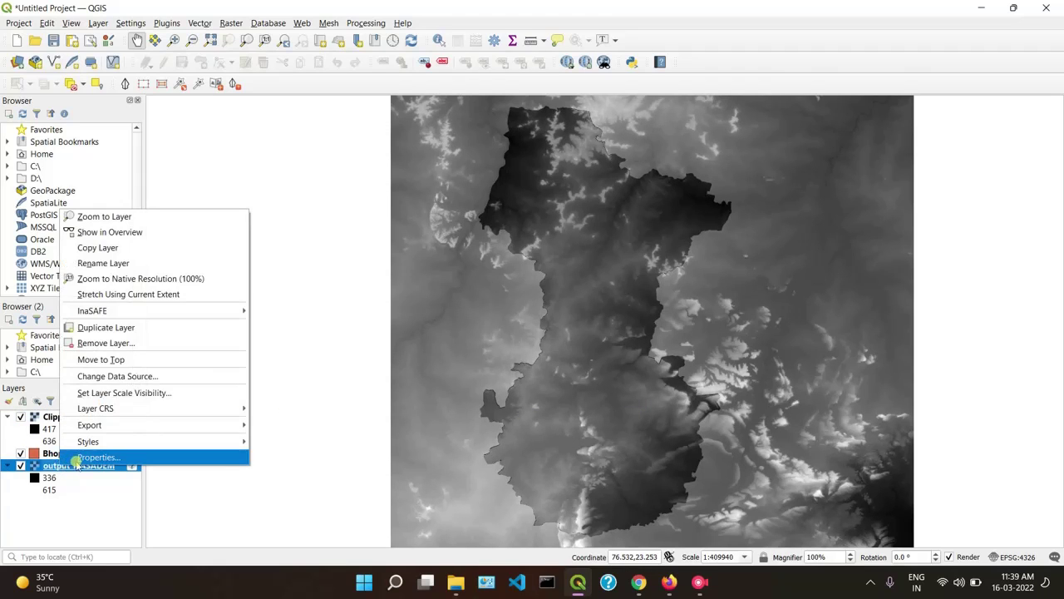
left_click(105, 343)
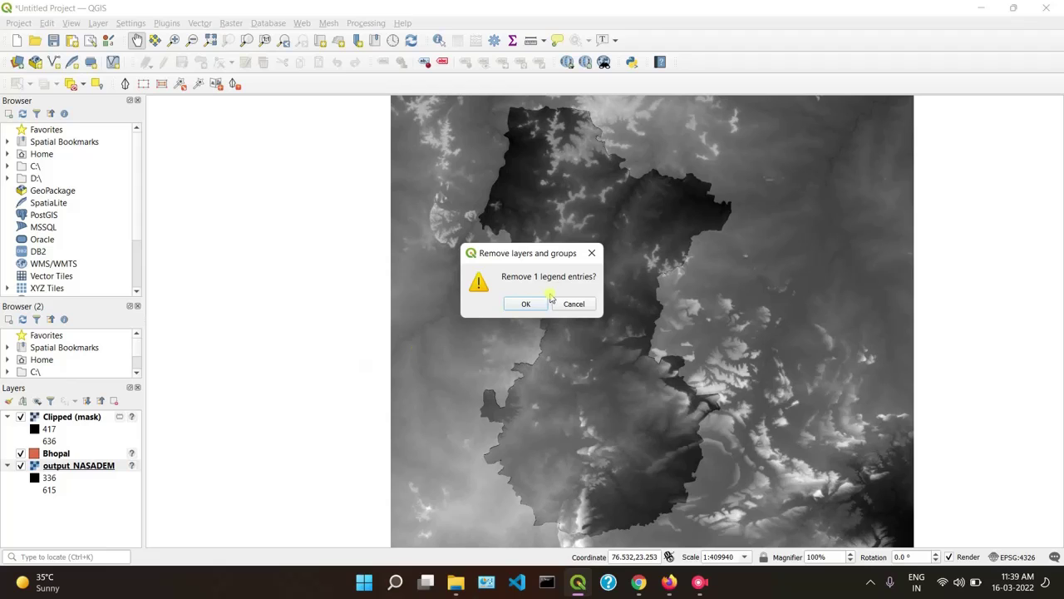
left_click(528, 305)
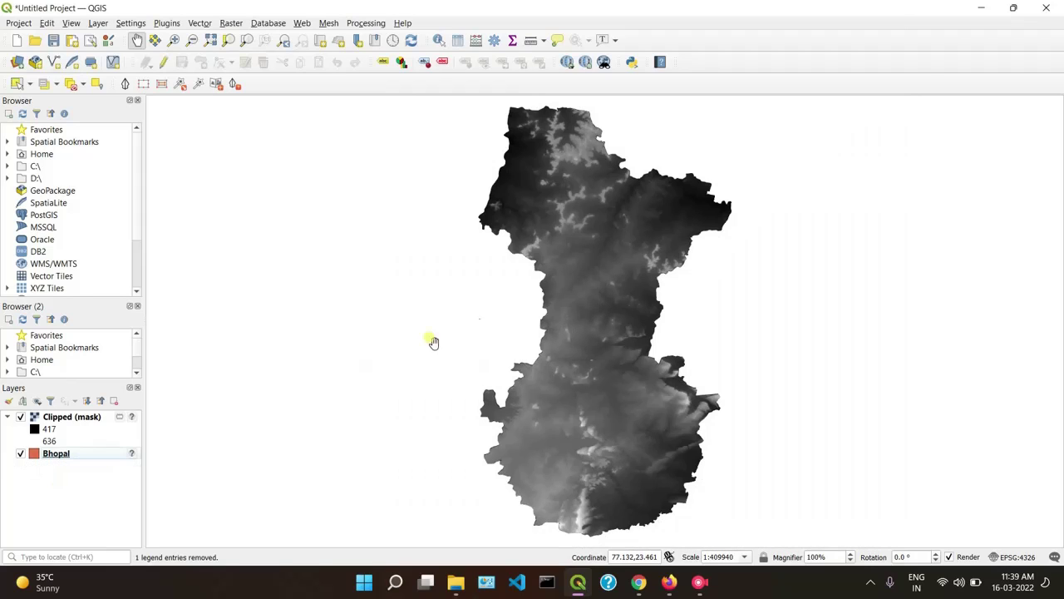
right_click(56, 453)
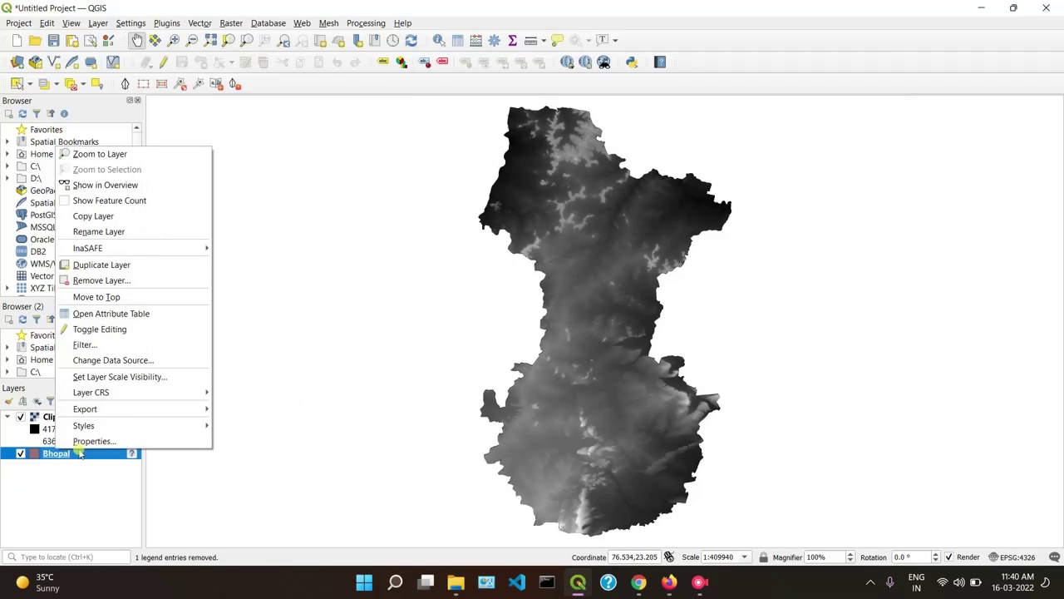
left_click(106, 281)
left_click(526, 303)
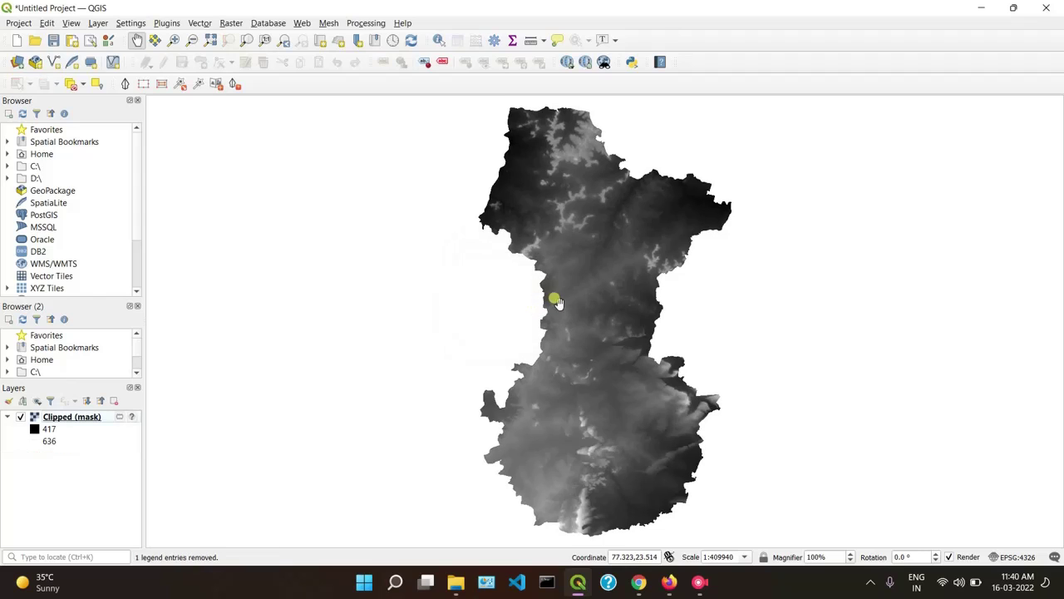
Step: Create a new print layout titled MAP
mouse_move(562, 299)
left_mouse_down()
mouse_move(522, 305)
mouse_move(561, 304)
left_mouse_up()
left_click(17, 23)
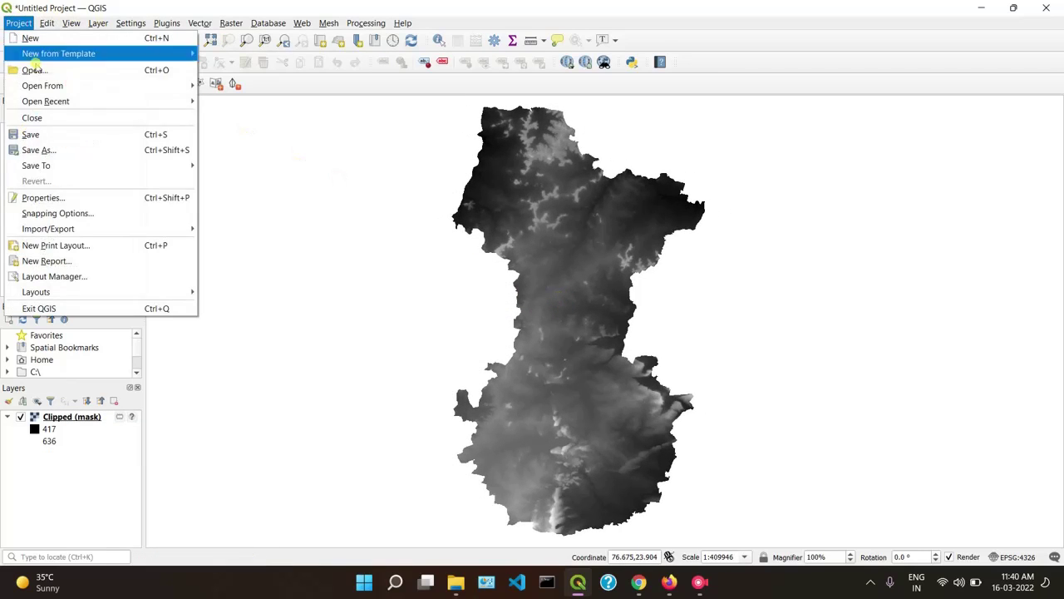
left_click(50, 247)
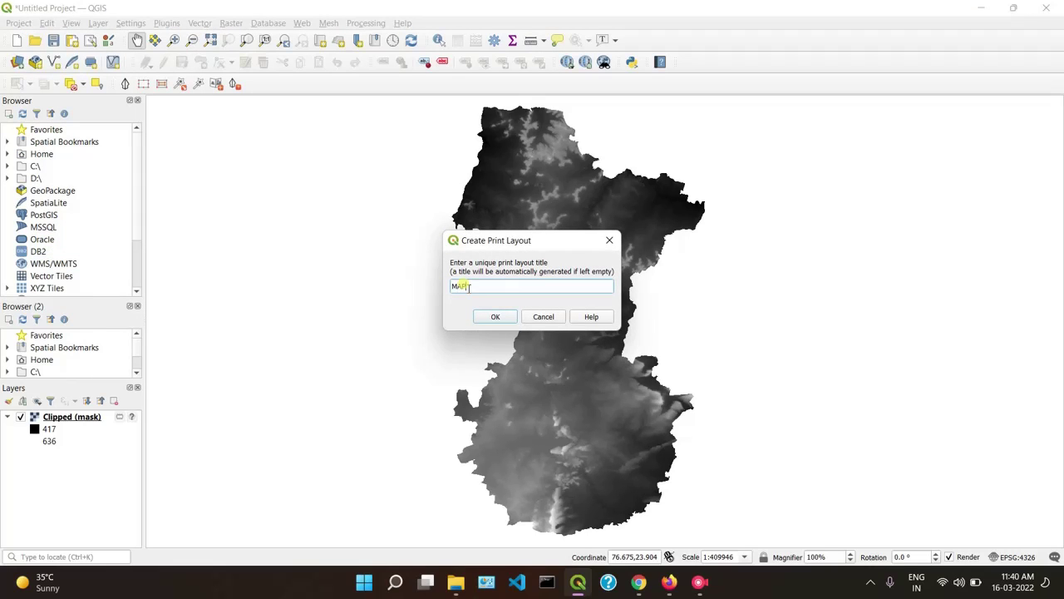
left_click(510, 321)
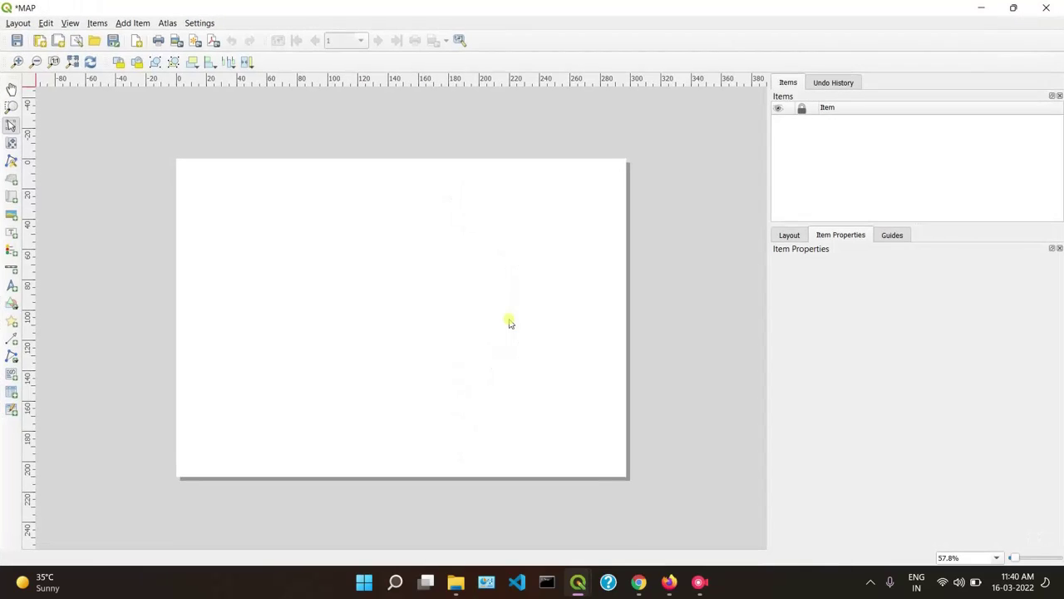
Step: Change the A4 layout page's orientation to Portrait
right_click(420, 268)
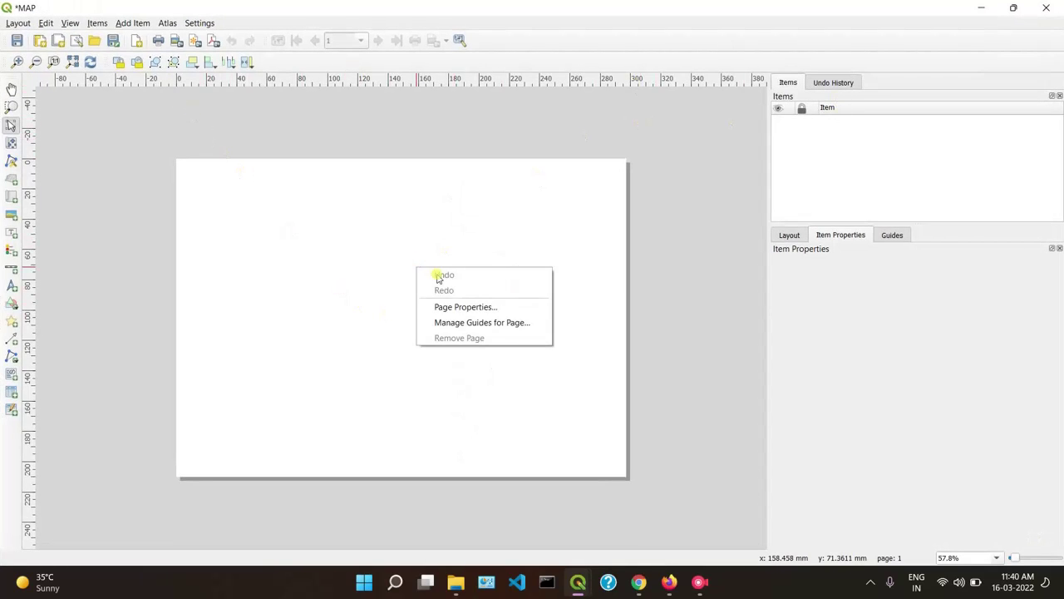
left_click(457, 314)
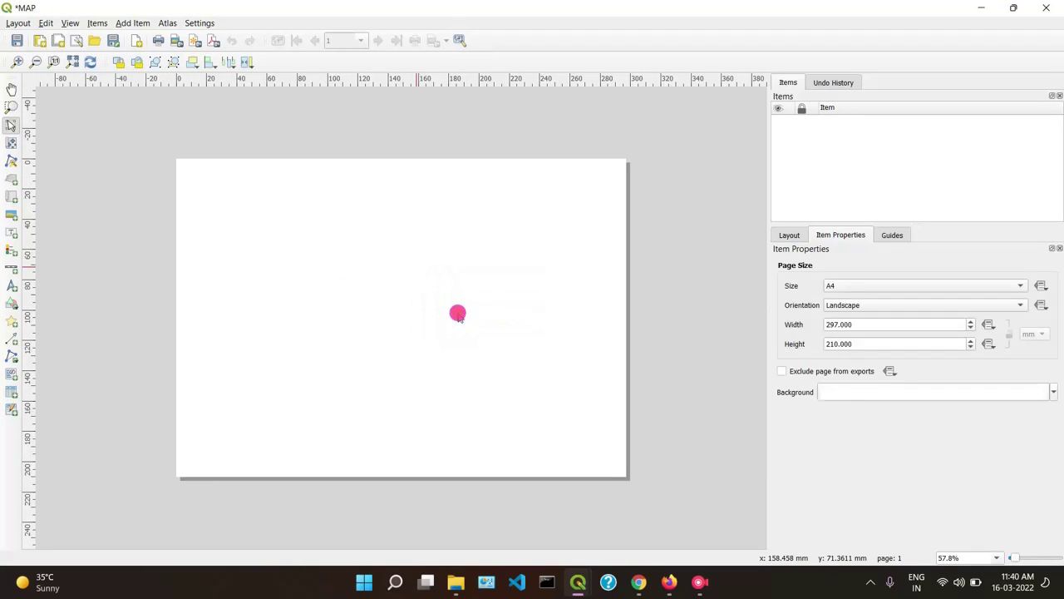
left_click(897, 305)
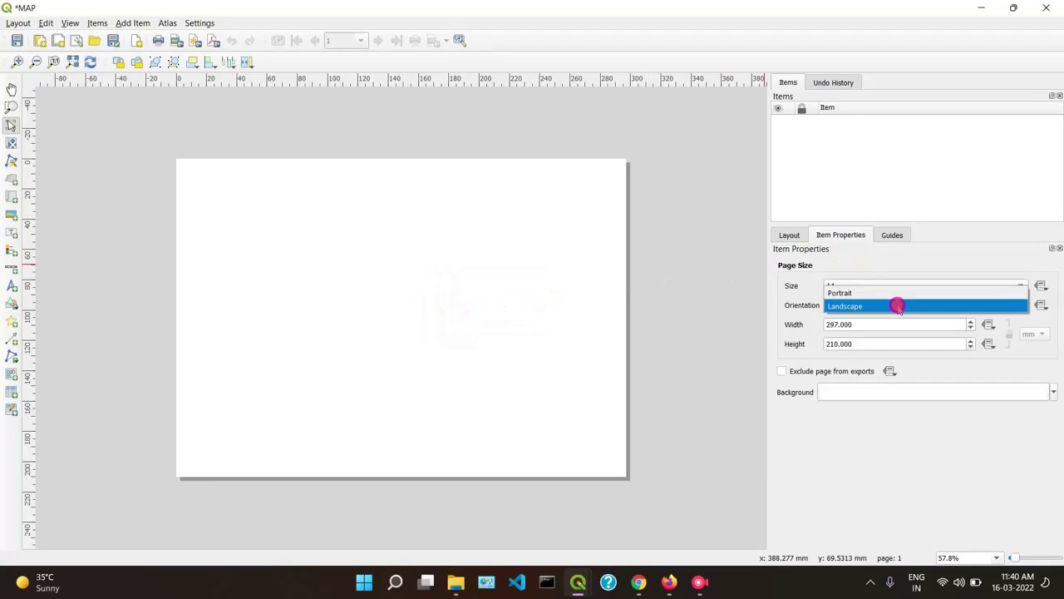
left_click(857, 293)
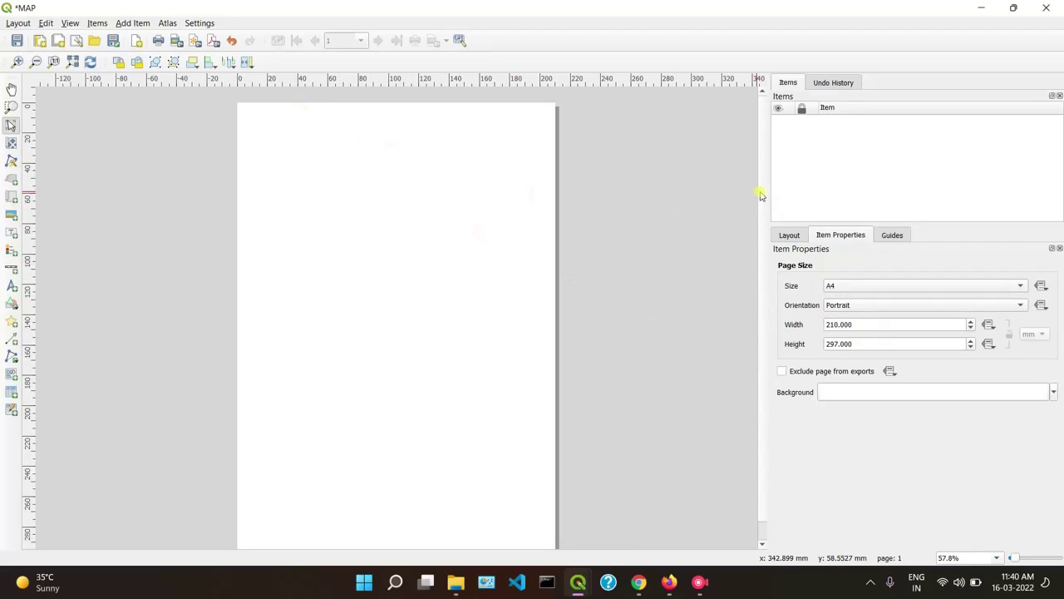
Step: Add a map item to the page, drawn to fill nearly the whole sheet with a narrow margin on every side
left_click_drag(760, 192, 760, 204)
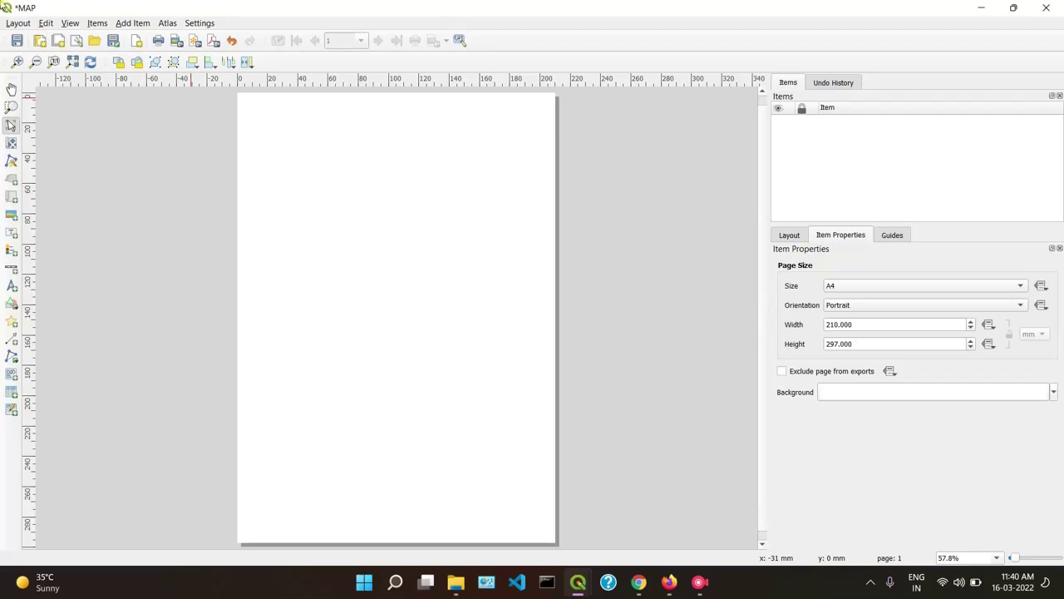
left_click(15, 23)
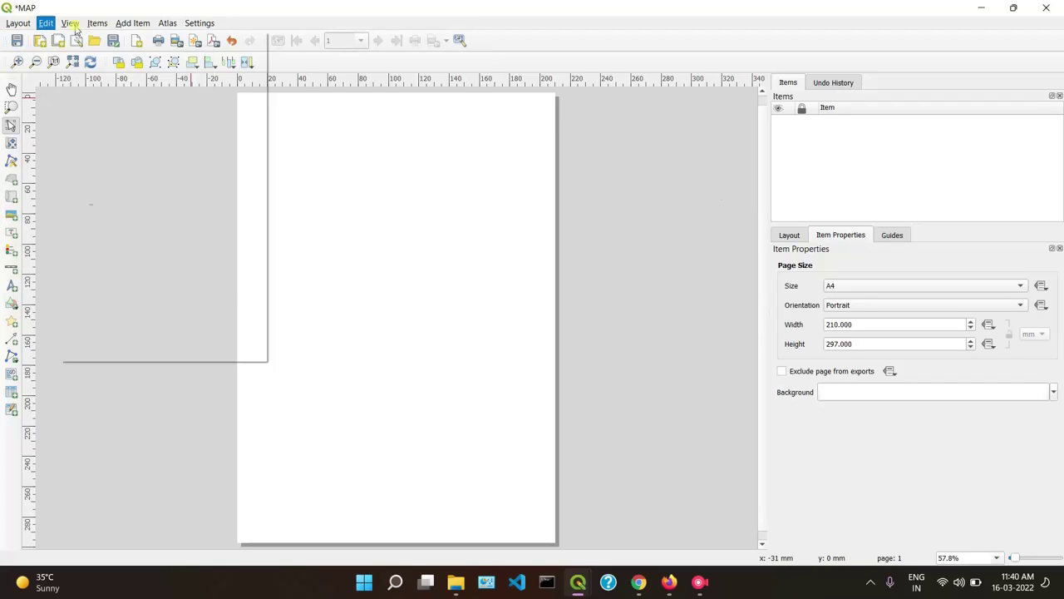
left_click(143, 23)
left_click(141, 23)
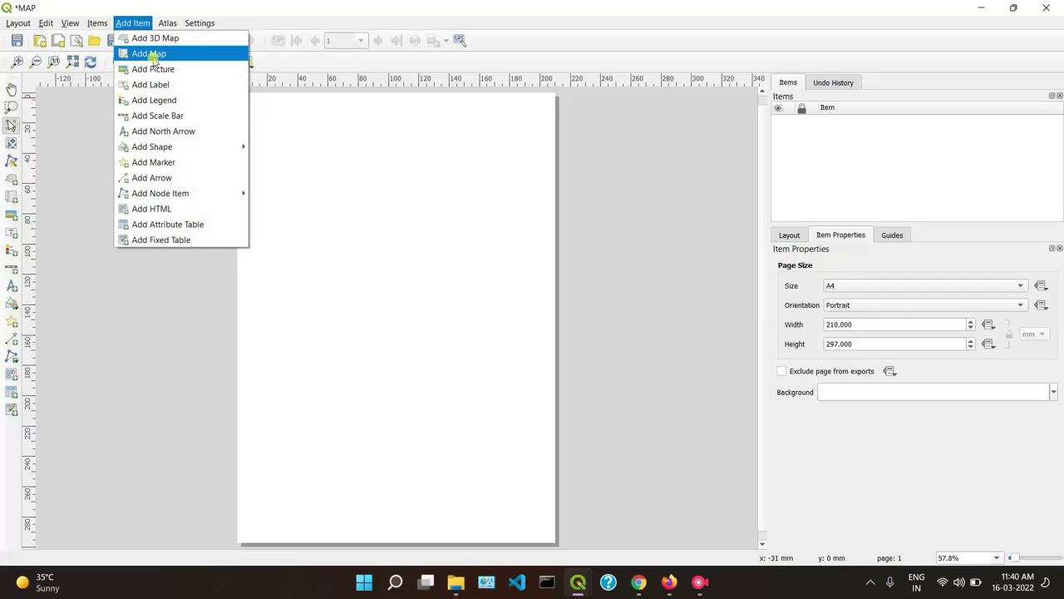
left_click(152, 55)
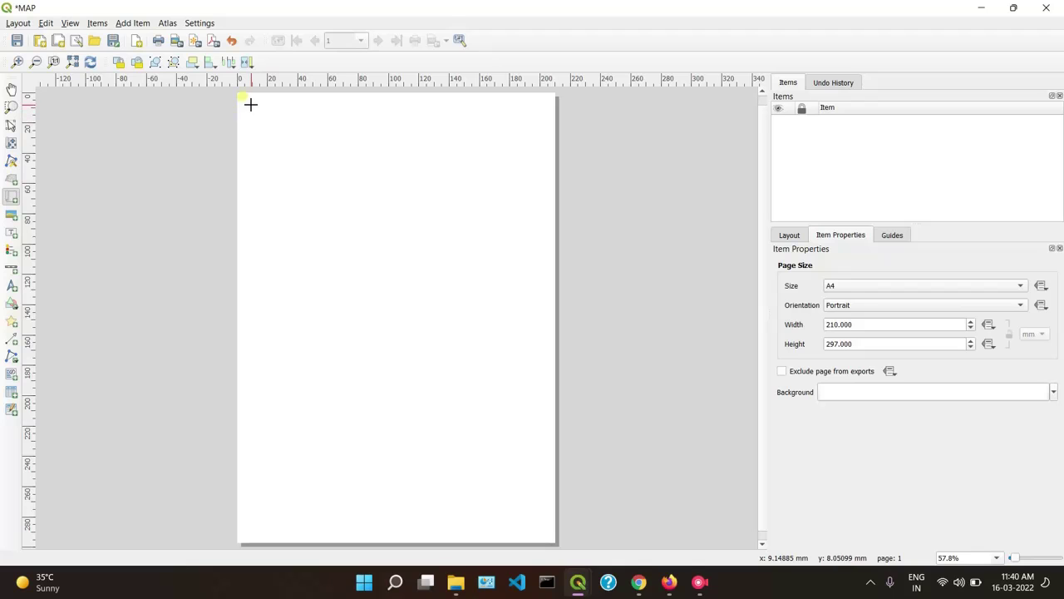
left_click_drag(249, 104, 544, 527)
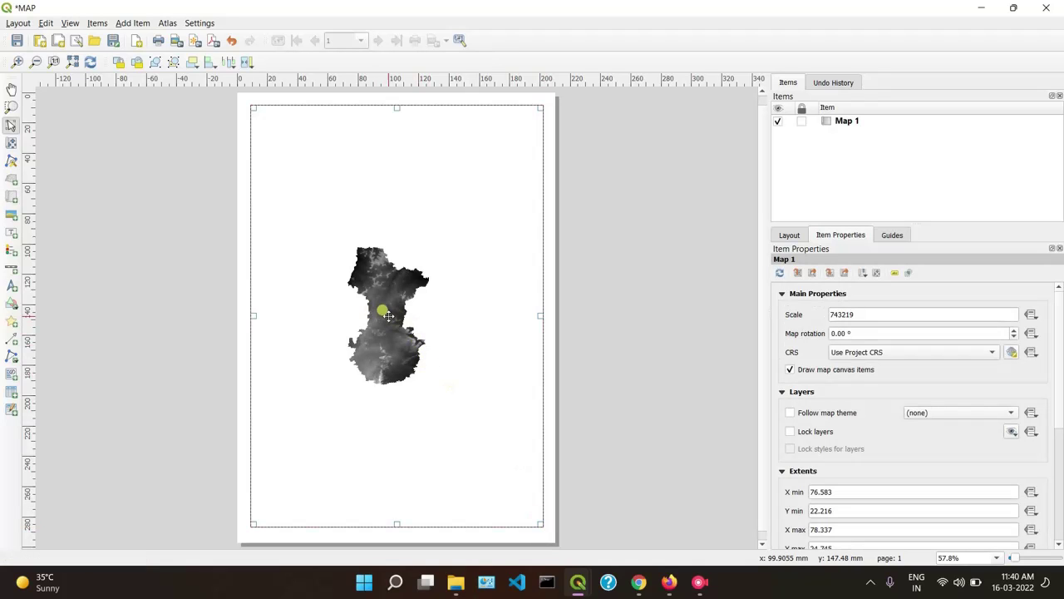
scroll(384, 312, "up", 1)
scroll(388, 316, "down", 1)
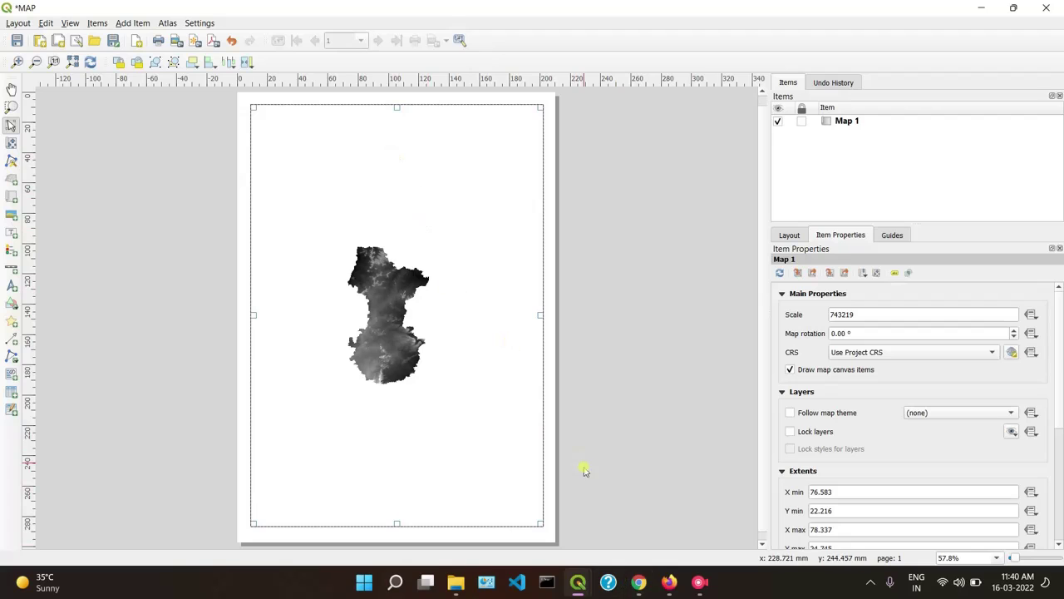
Step: Switch back to the main QGIS window and add the OSM Standard basemap from QuickMapServices
mouse_move(578, 584)
left_click(539, 508)
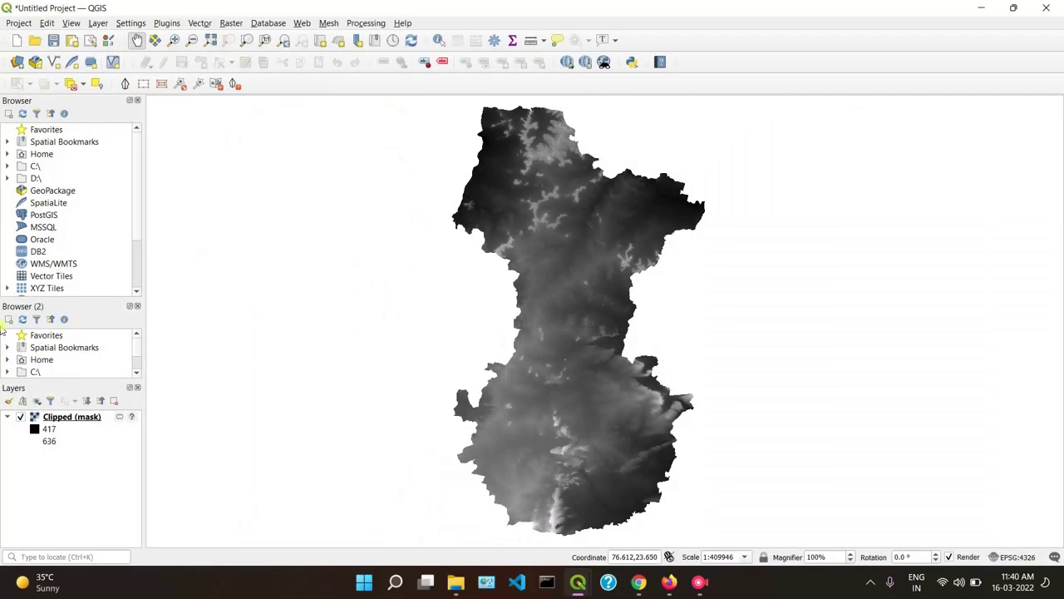
left_click(302, 22)
mouse_move(341, 53)
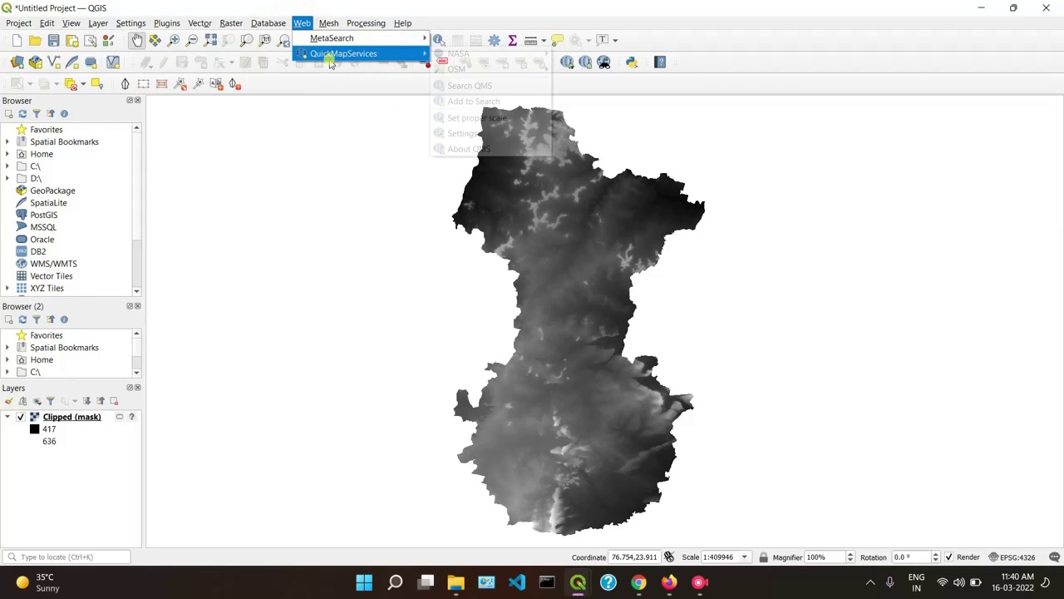
mouse_move(475, 69)
left_click(574, 70)
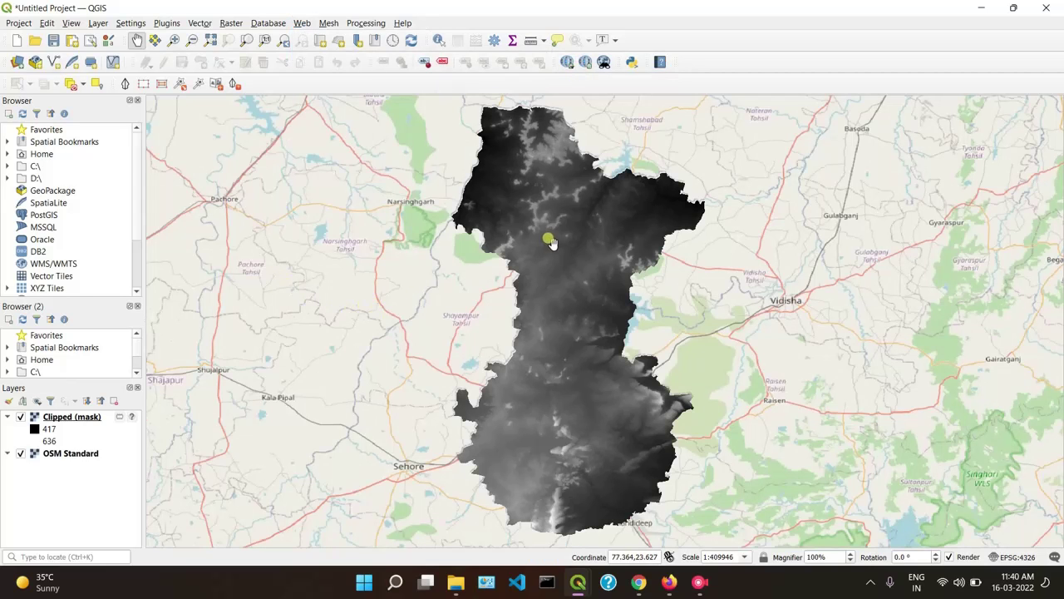
mouse_move(462, 285)
left_mouse_down()
mouse_move(456, 313)
mouse_move(458, 305)
left_mouse_up()
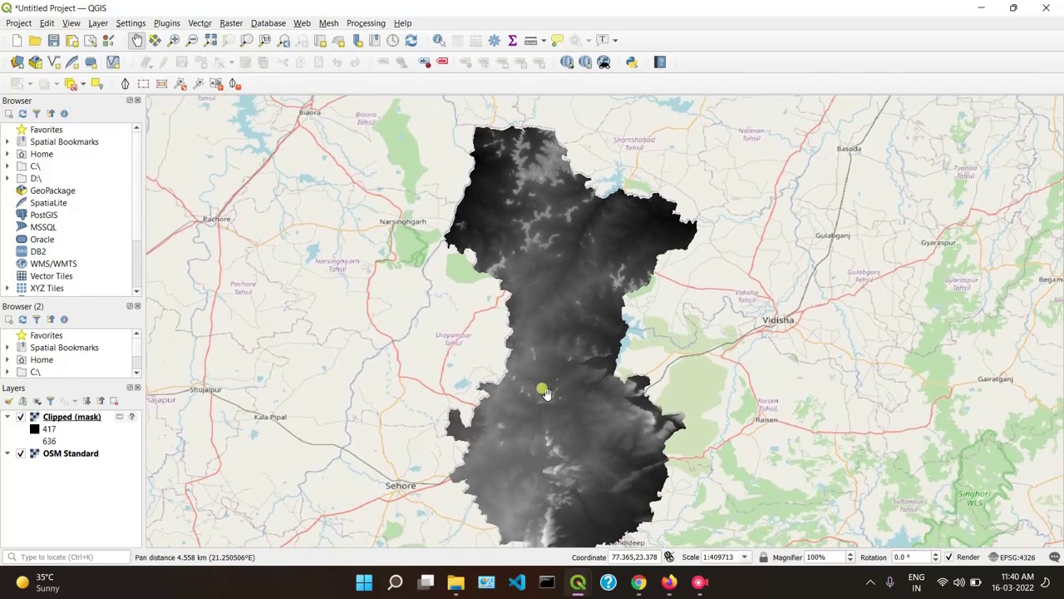
left_click_drag(474, 378, 474, 366)
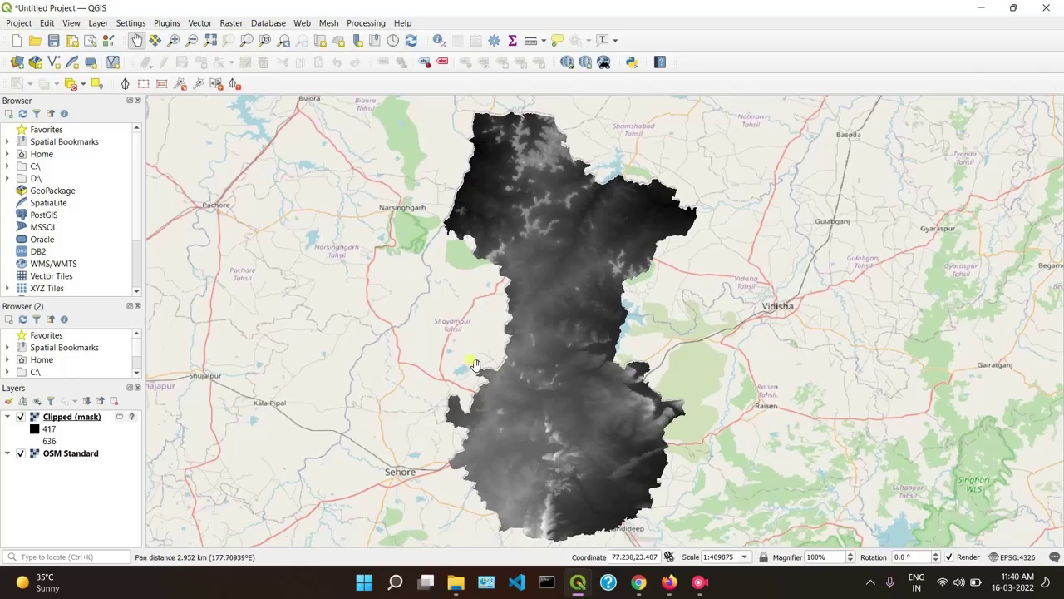
Step: Return to the MAP layout and enlarge the content inside the map item around the clipped raster, to a scale of 371237
mouse_move(648, 586)
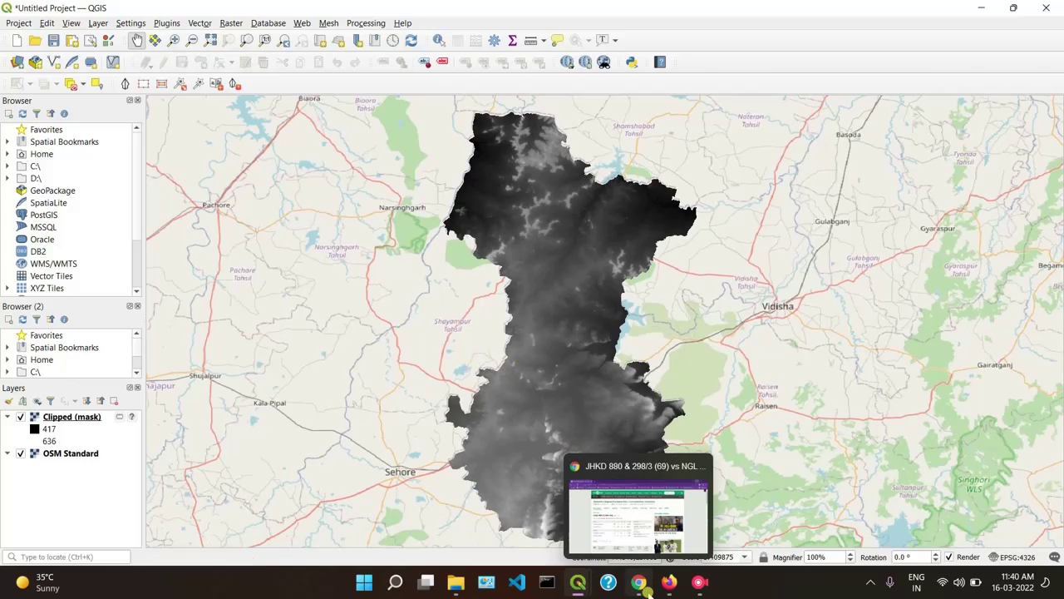
mouse_move(578, 586)
left_click(617, 533)
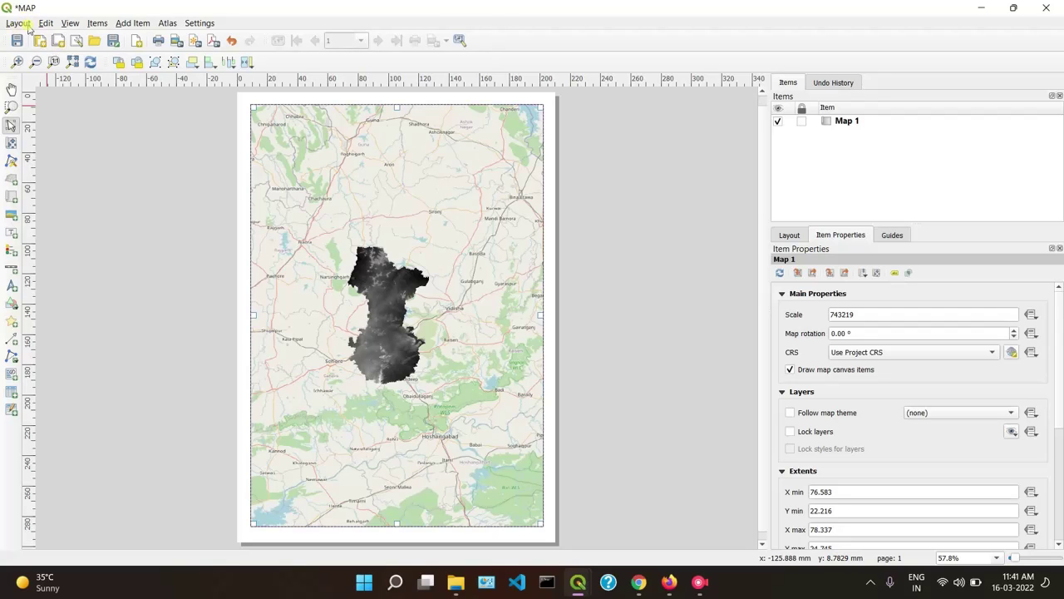
scroll(392, 306, "up", 1)
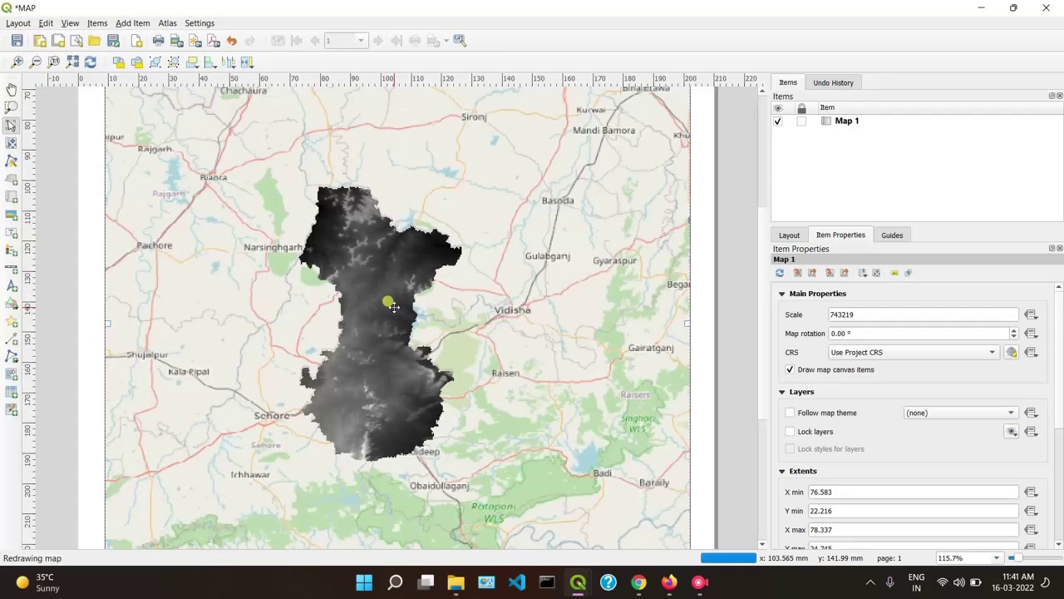
scroll(393, 306, "down", 1)
left_click(11, 143)
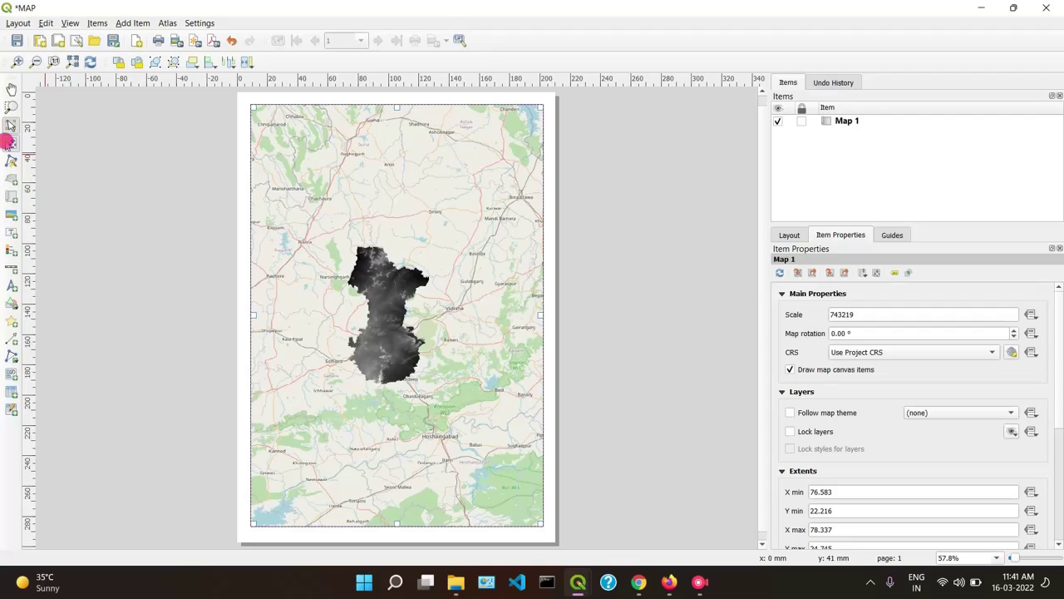
scroll(382, 295, "up", 1)
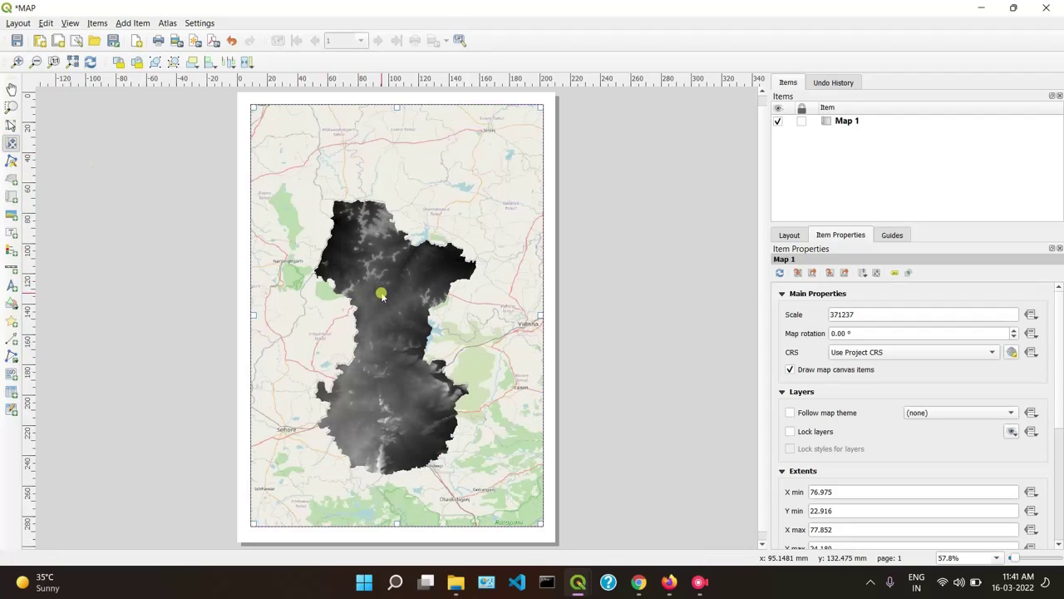
scroll(382, 295, "up", 1)
scroll(382, 295, "down", 1)
Step: Set the map item's scale to 409875
left_click(886, 315)
left_click_drag(887, 314, 819, 317)
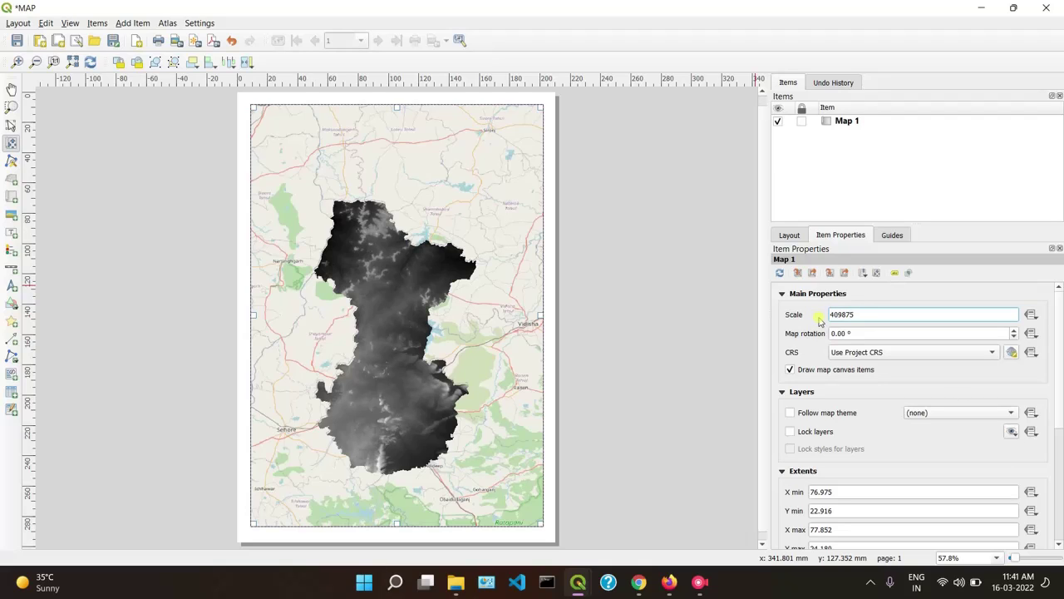
type("409875")
key("Return")
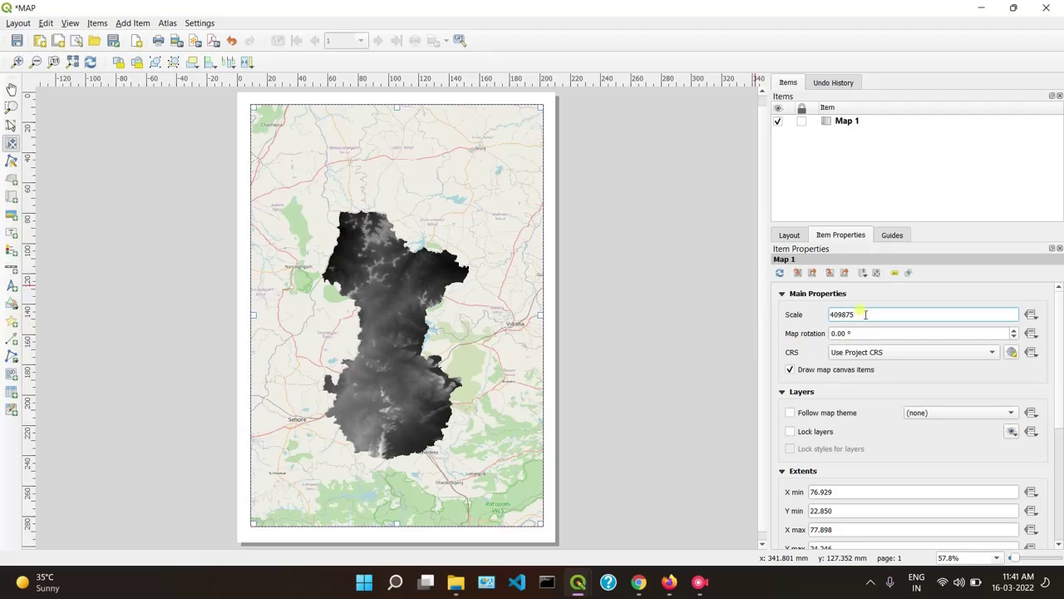
Step: Try scales of 4098750 and 302585 for the map item
type("0")
key("Return")
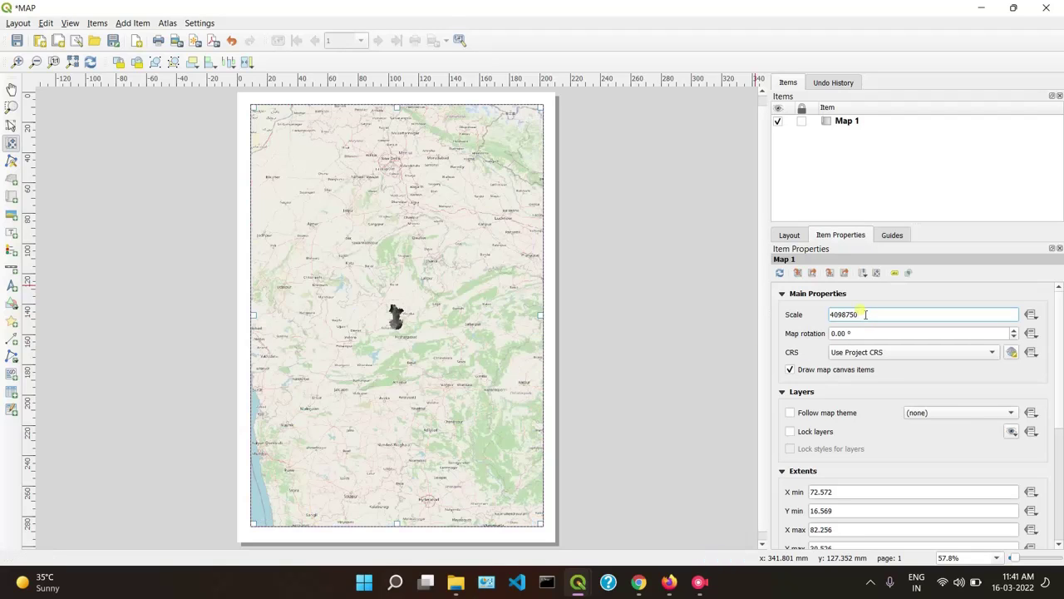
type("3")
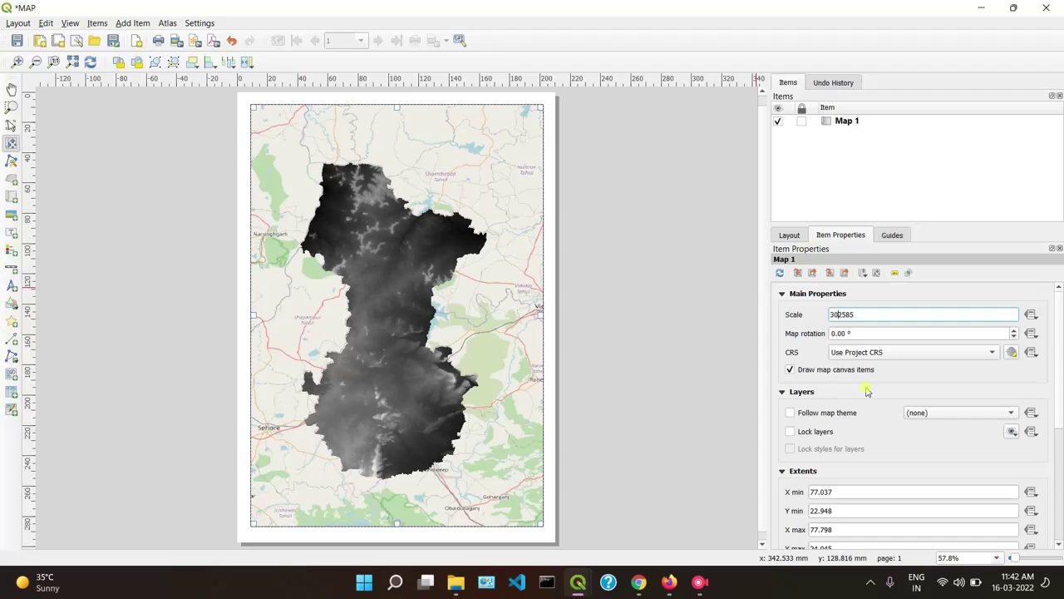
type("02585")
key("Return")
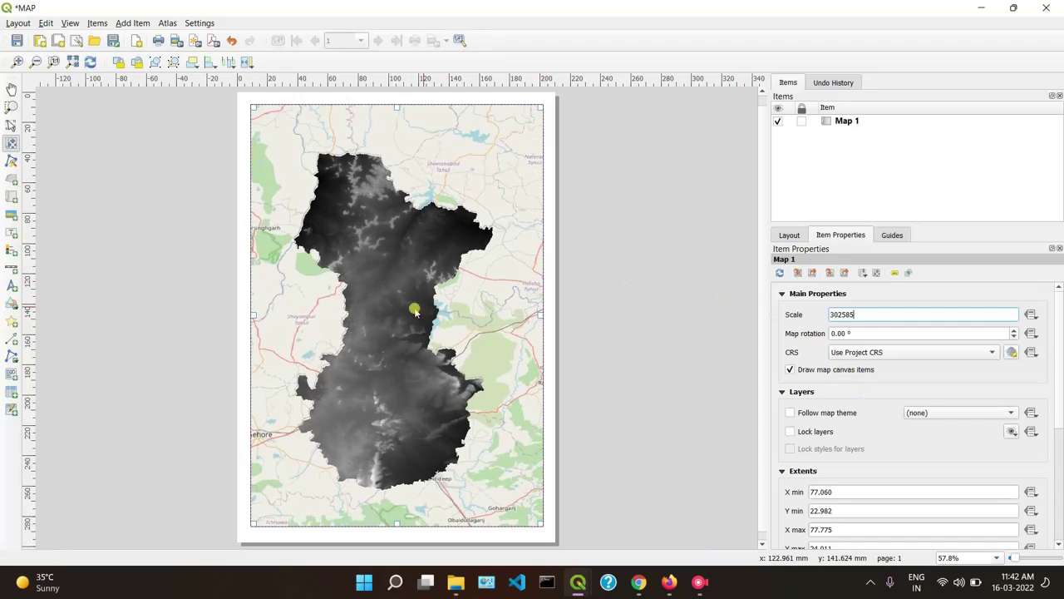
Step: Set the map item's scale to 252585 and shift its content slightly upward to centre the clipped raster in the frame
left_click(839, 314)
type("25")
key("Return")
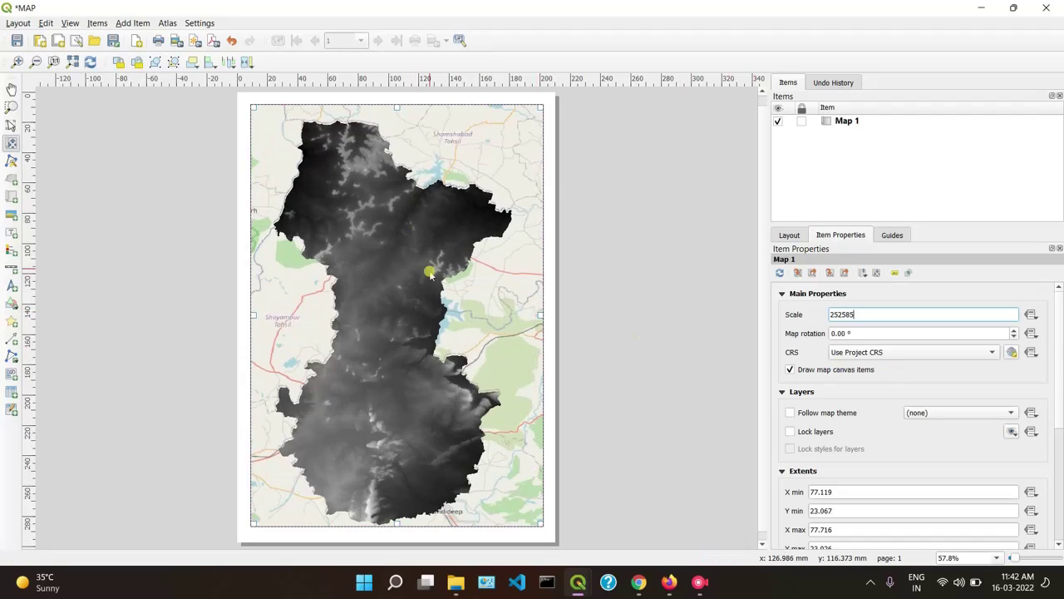
left_click_drag(430, 278, 432, 277)
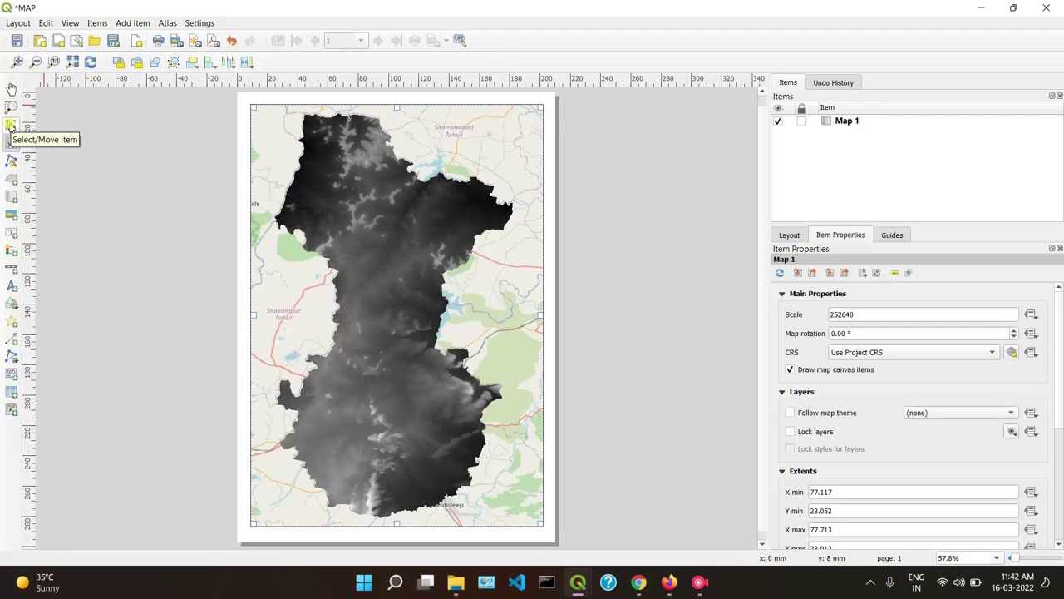
left_click(11, 89)
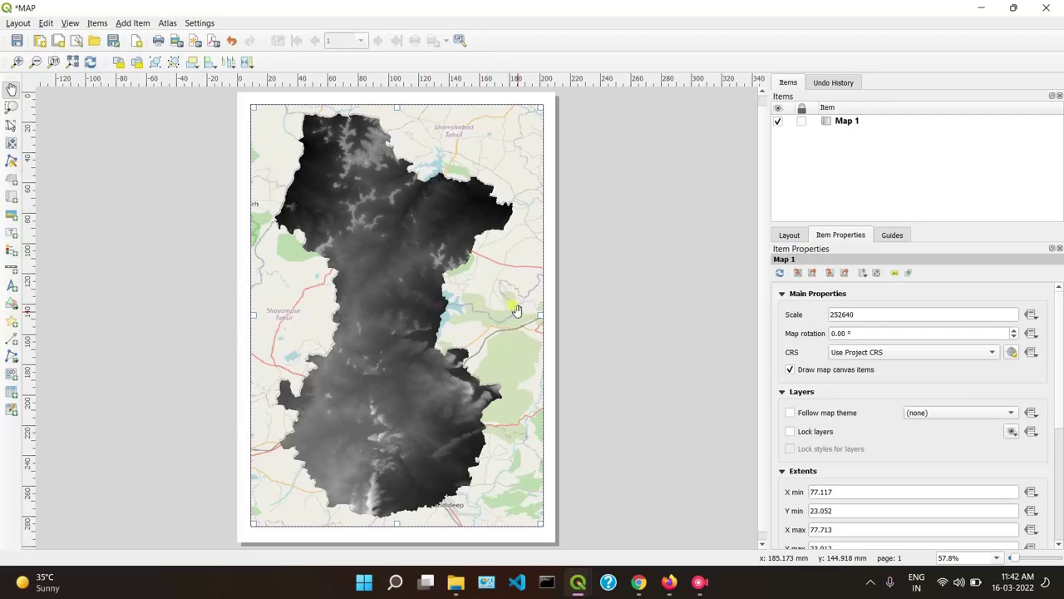
mouse_move(462, 309)
left_mouse_down()
mouse_move(458, 275)
mouse_move(470, 310)
left_mouse_up()
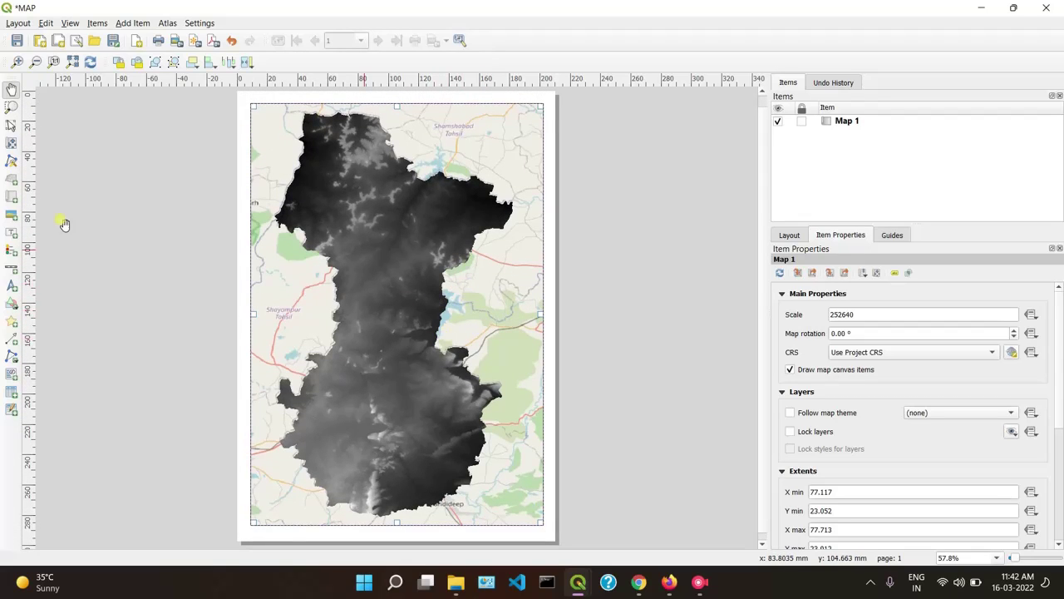
left_click(11, 89)
left_click(10, 125)
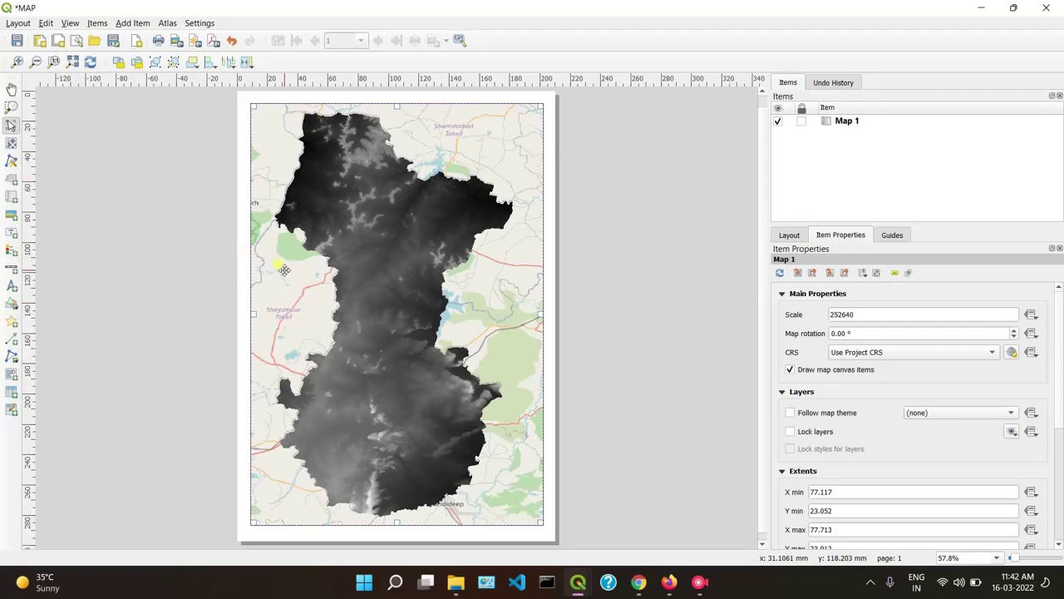
Step: Add a scale bar at the map's lower-right corner and set its right segments to 3
left_click(126, 22)
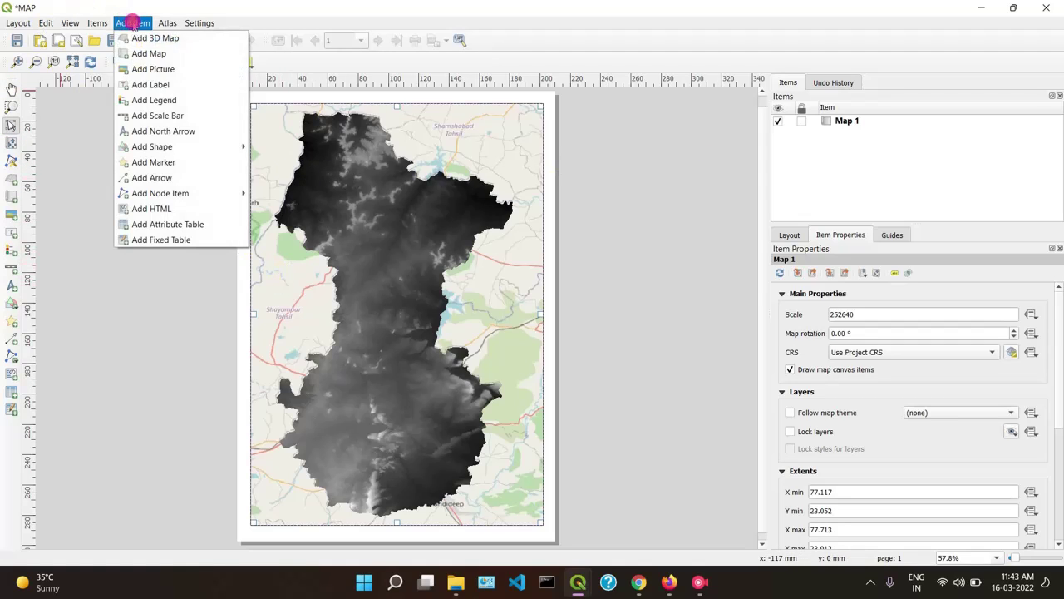
left_click(159, 115)
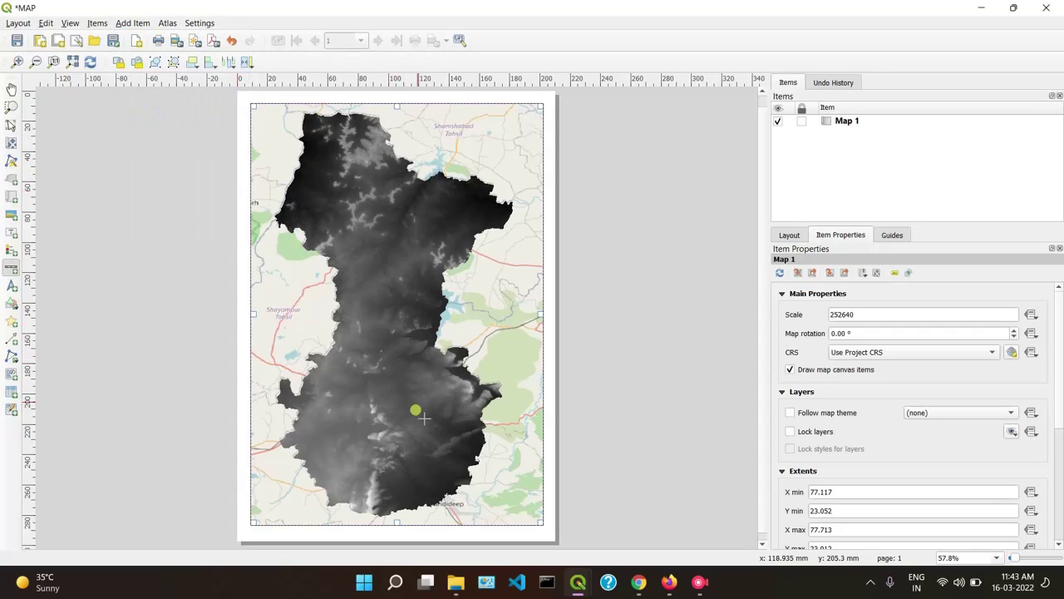
left_click_drag(464, 508, 537, 522)
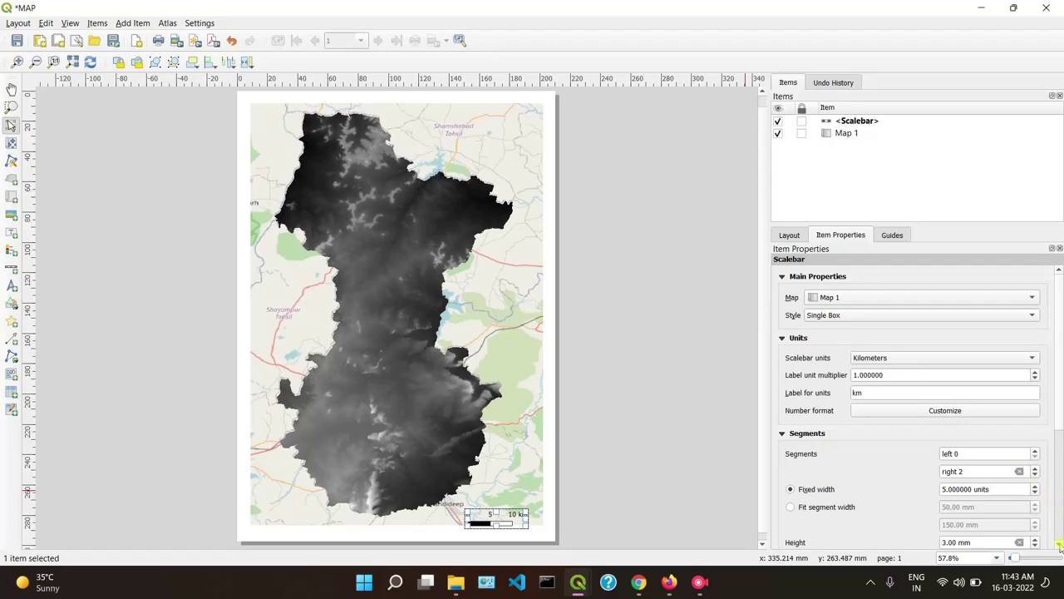
scroll(1060, 546, "down", 3)
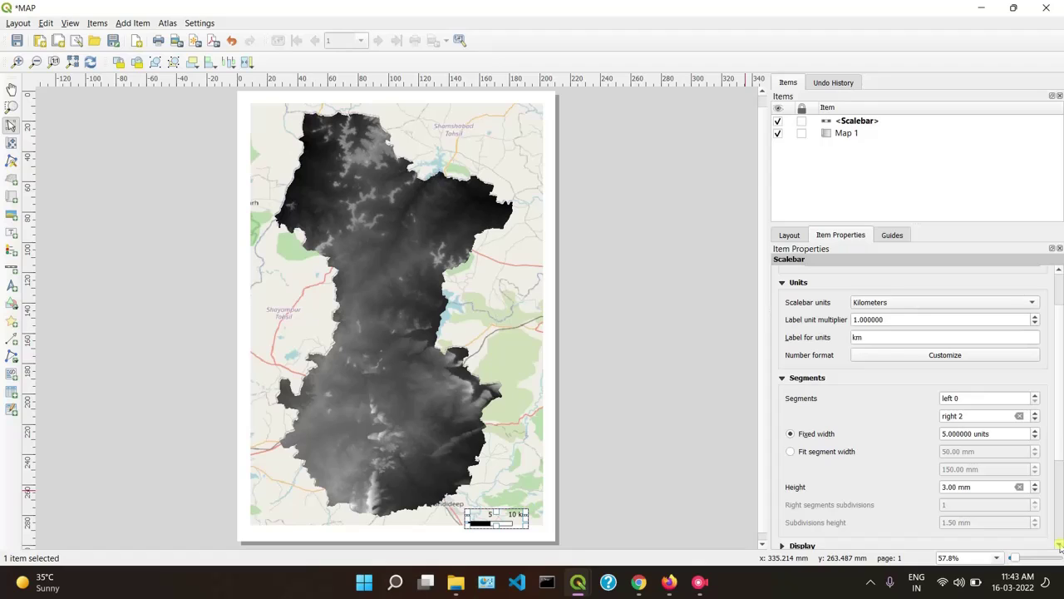
left_click(1035, 413)
left_click(660, 424)
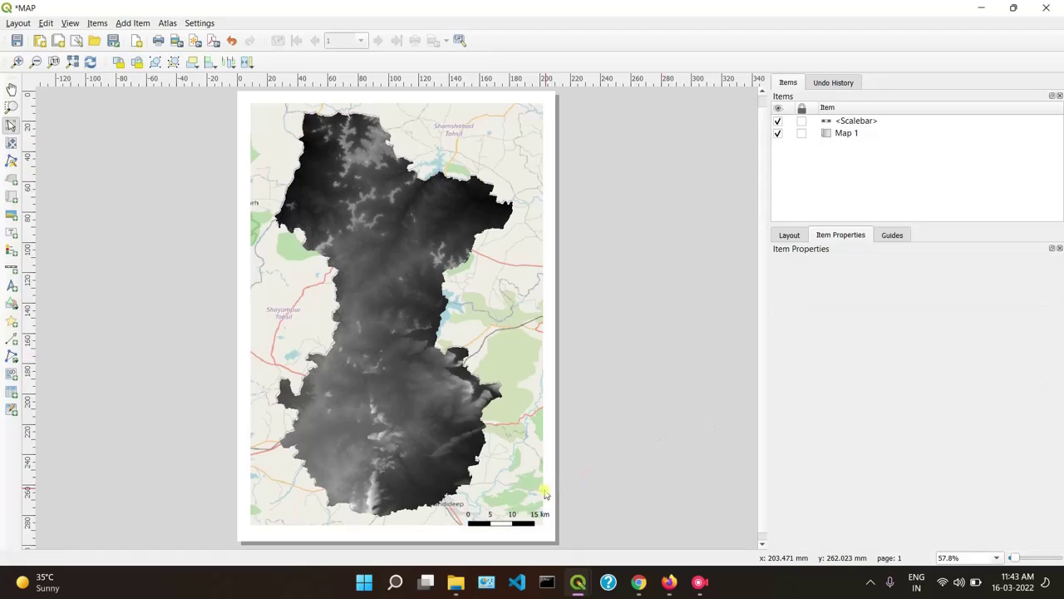
Step: Move the scale bar slightly left so it fits inside the map's lower-right corner
left_click(506, 514)
left_click_drag(507, 510, 482, 517)
left_click(635, 524)
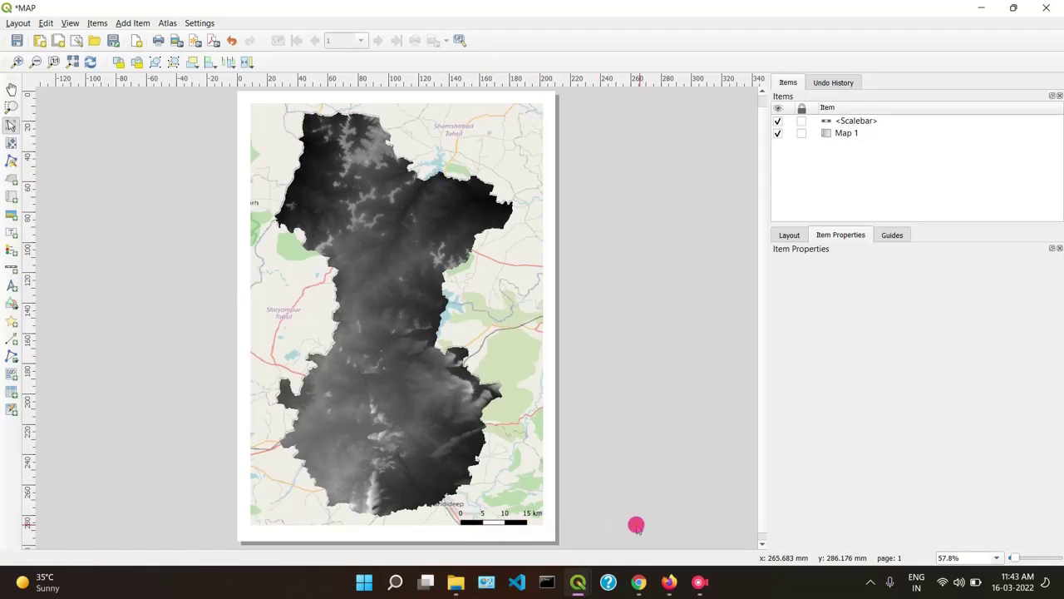
left_click(489, 516)
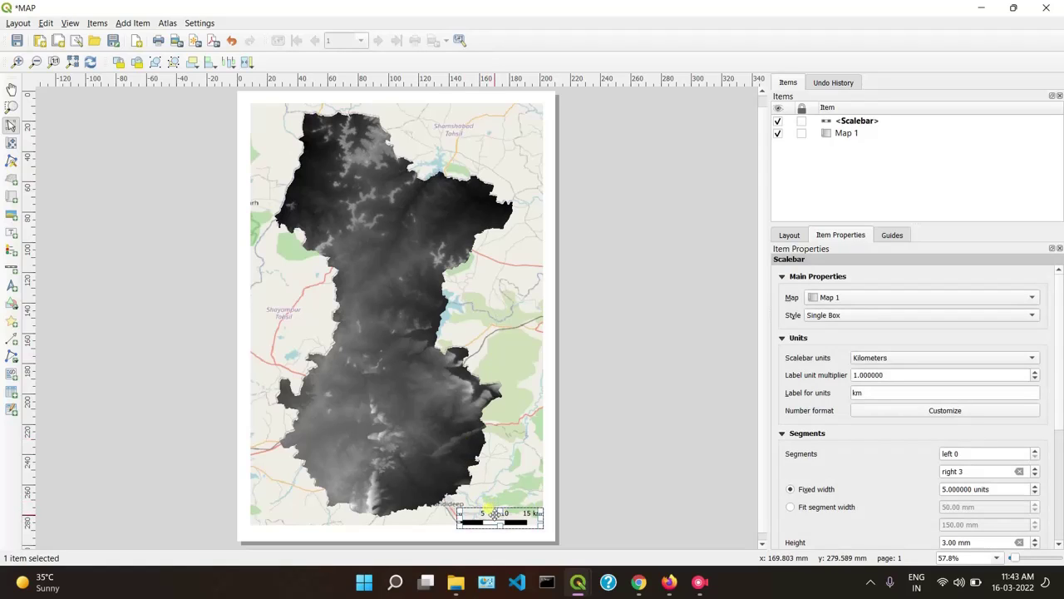
left_click_drag(488, 512, 492, 516)
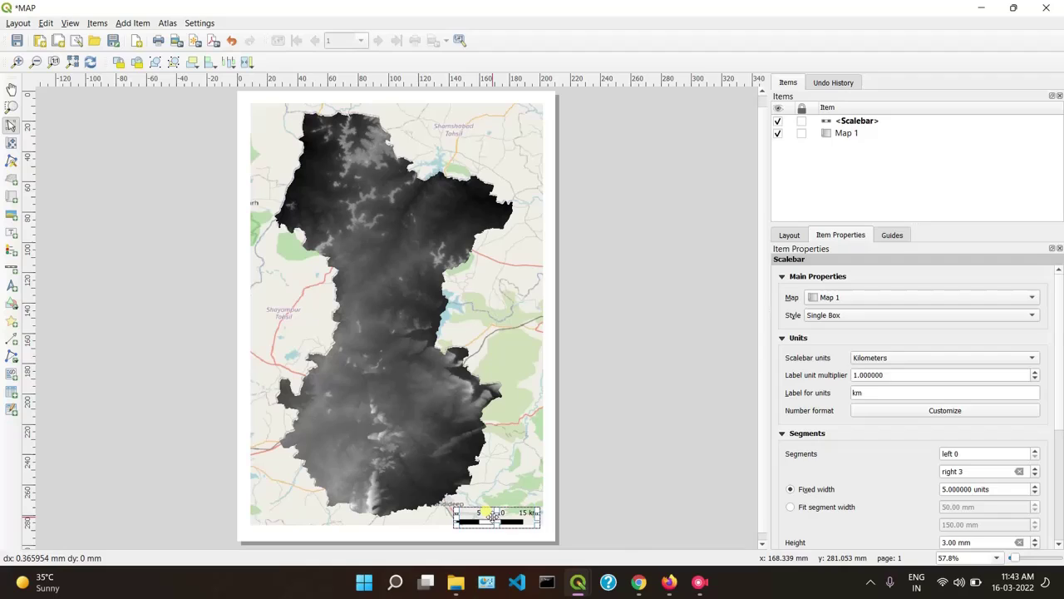
left_click(632, 538)
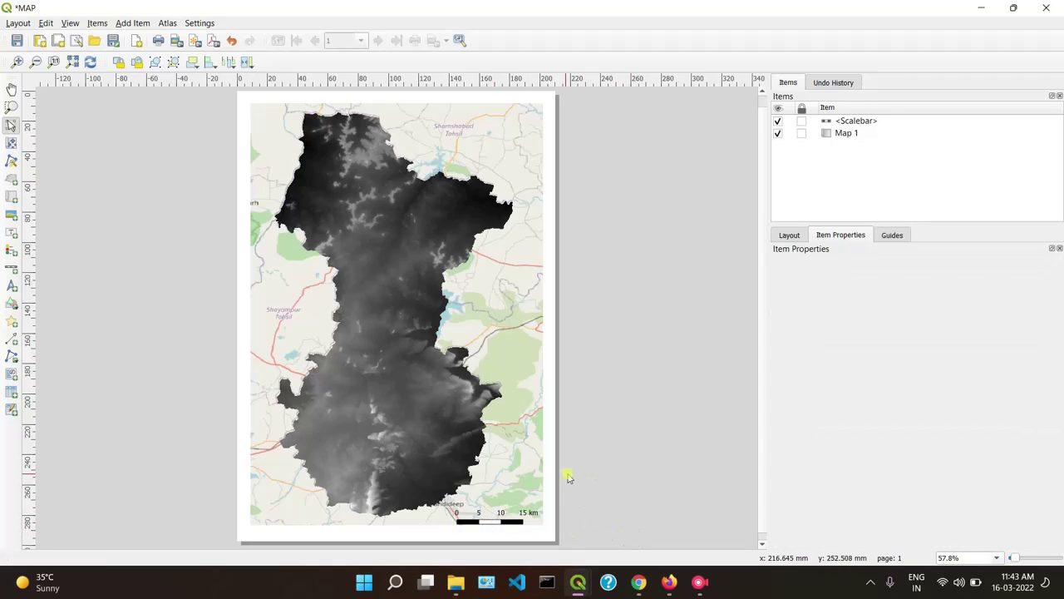
Step: Lock the scale bar item and leave the map item unlocked
left_click(801, 133)
left_click(801, 123)
left_click(445, 347)
left_click(802, 134)
left_click(801, 122)
Step: Enable a black frame around the map item and increase its thickness by a few increments
left_click(499, 346)
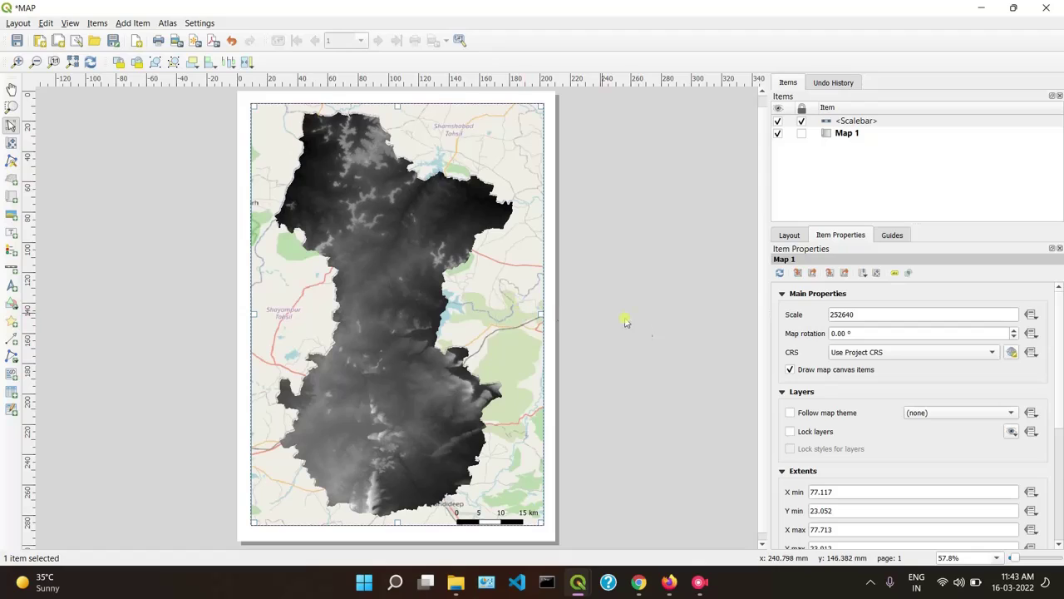
scroll(866, 434, "down", 3)
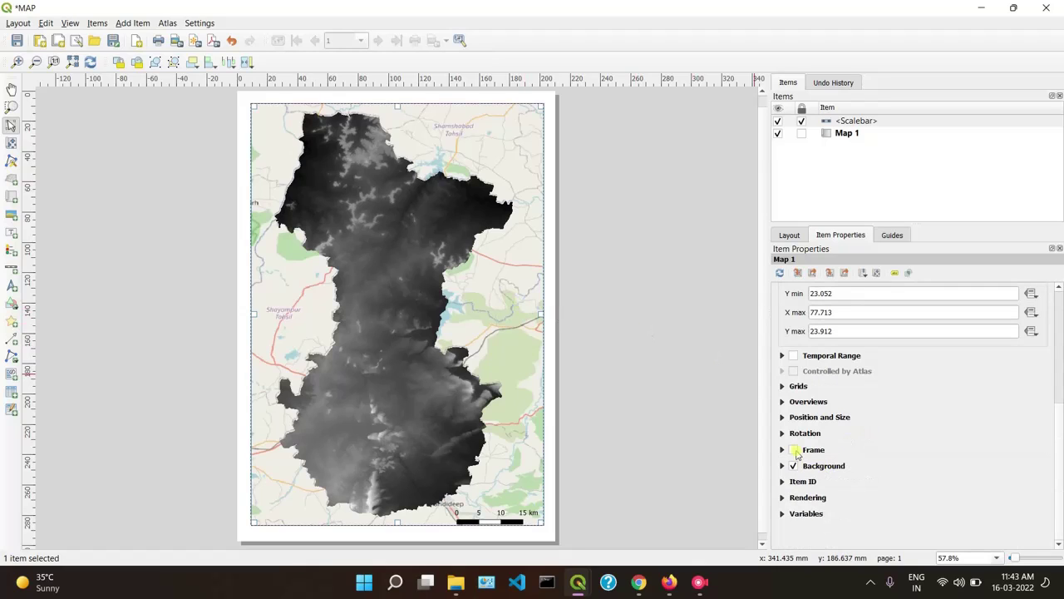
left_click(793, 449)
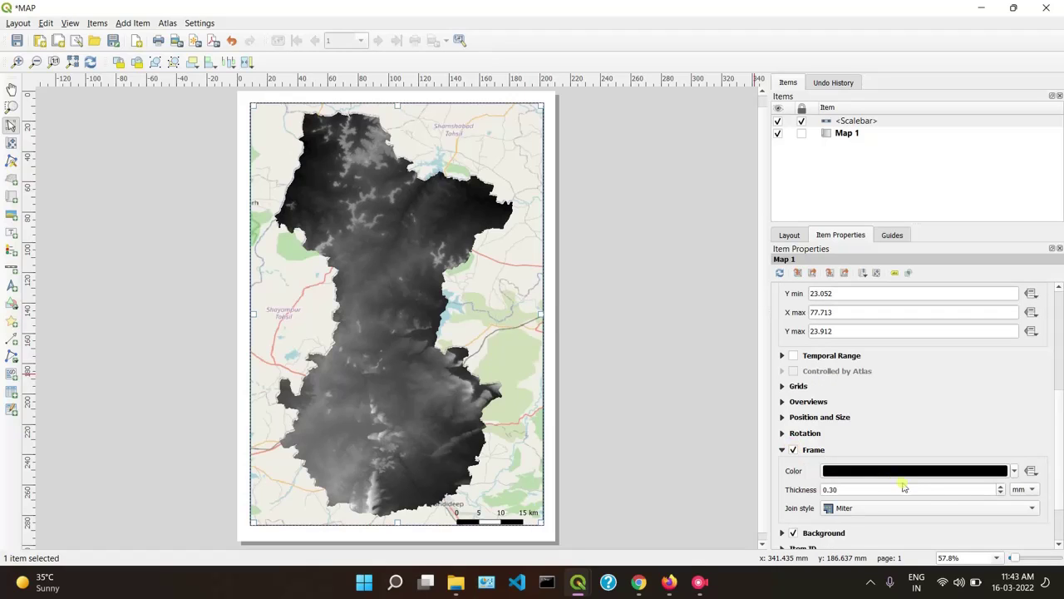
left_click(1001, 487)
left_click(1002, 486)
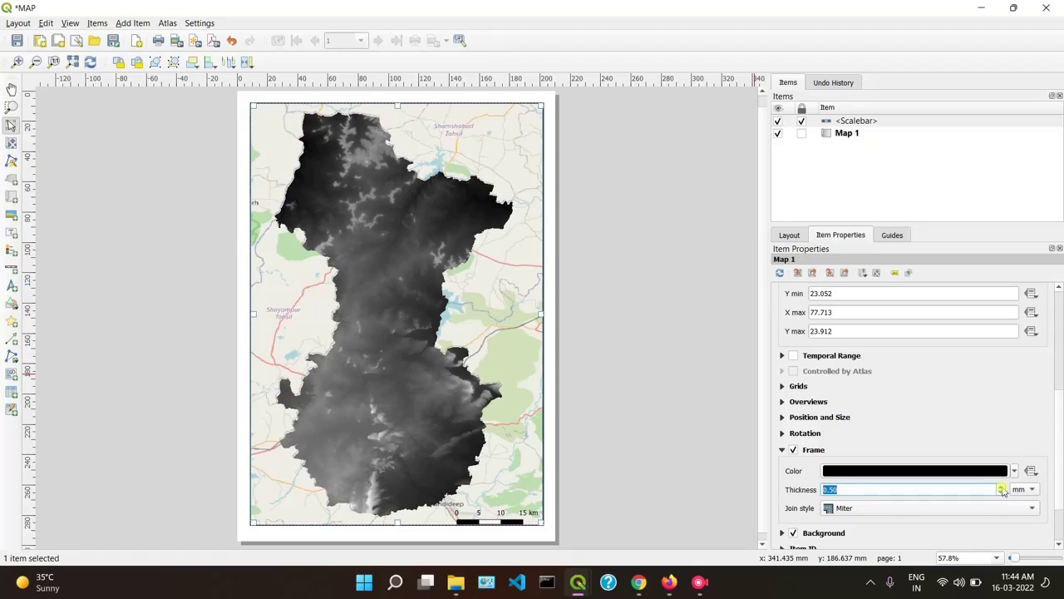
left_click(1002, 488)
left_click(644, 280)
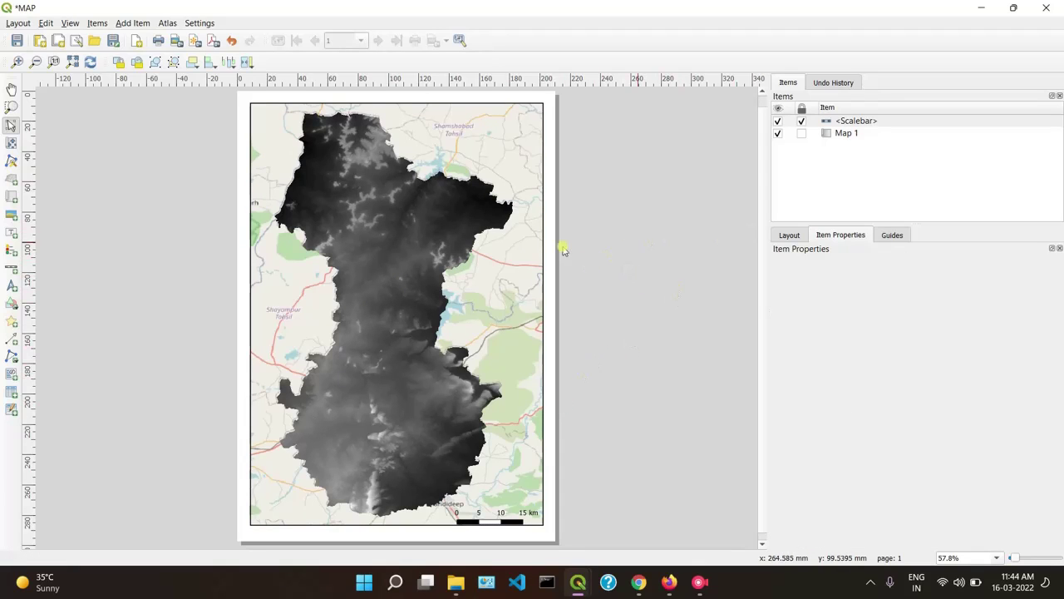
Step: Add a small north arrow in the map's upper-left corner and give it the NorthArrow_10.svg symbol
left_click(134, 23)
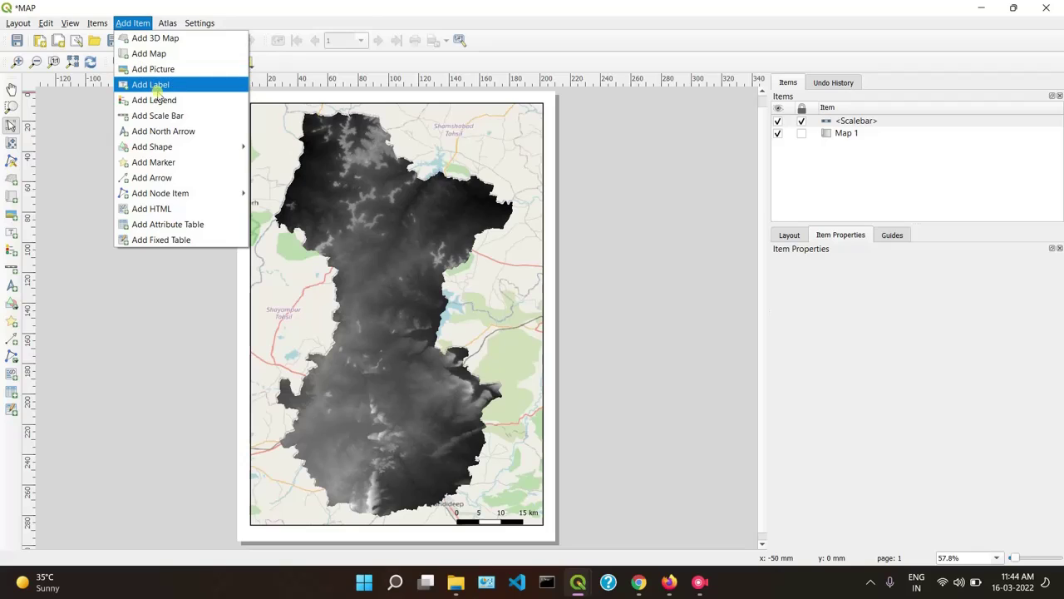
left_click(158, 131)
left_click_drag(261, 123, 285, 157)
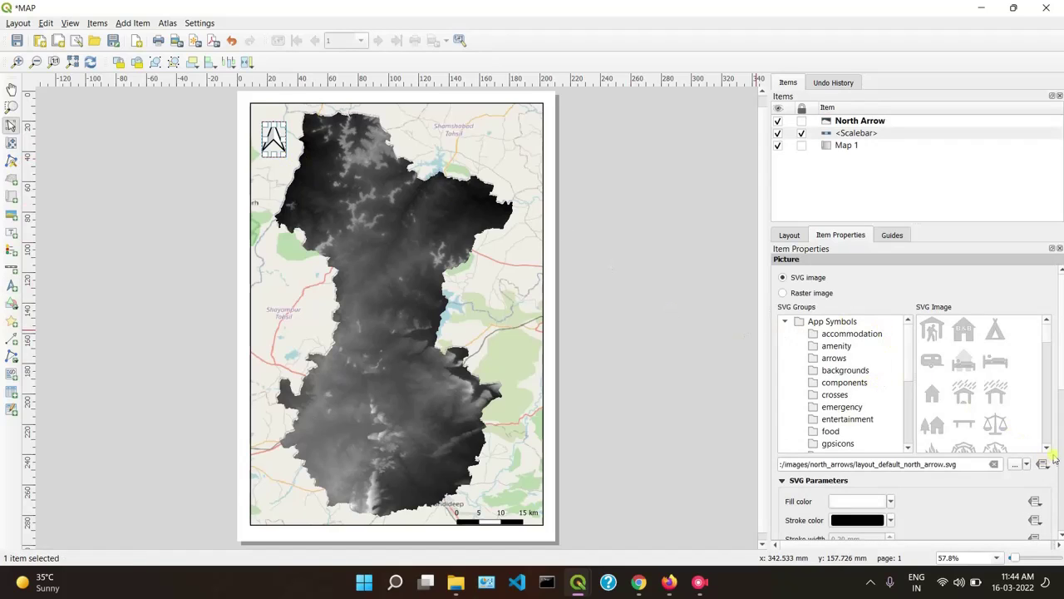
left_click_drag(1050, 446, 1050, 449)
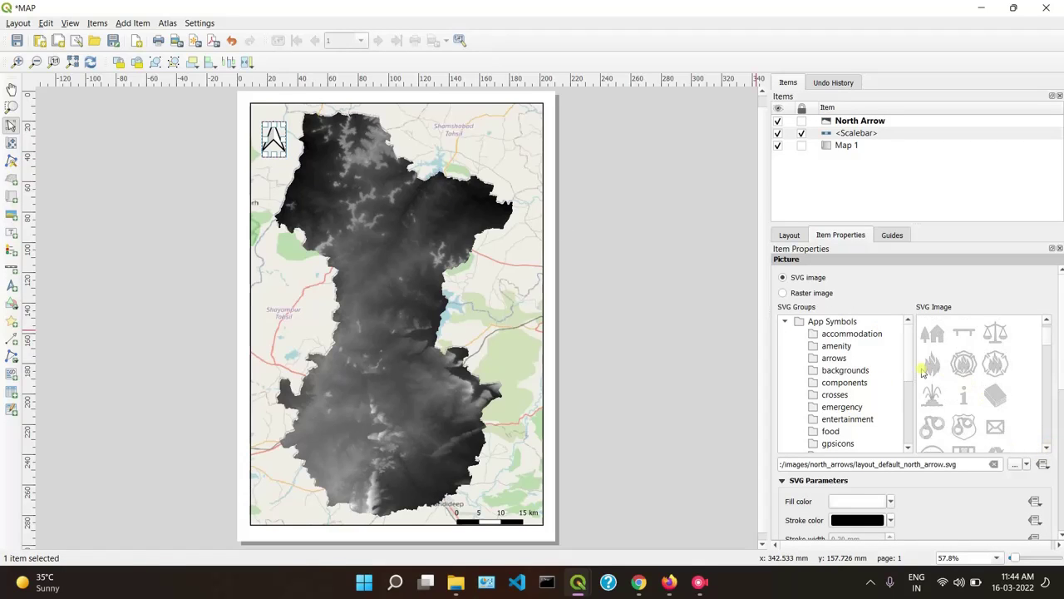
left_click_drag(913, 362, 862, 362)
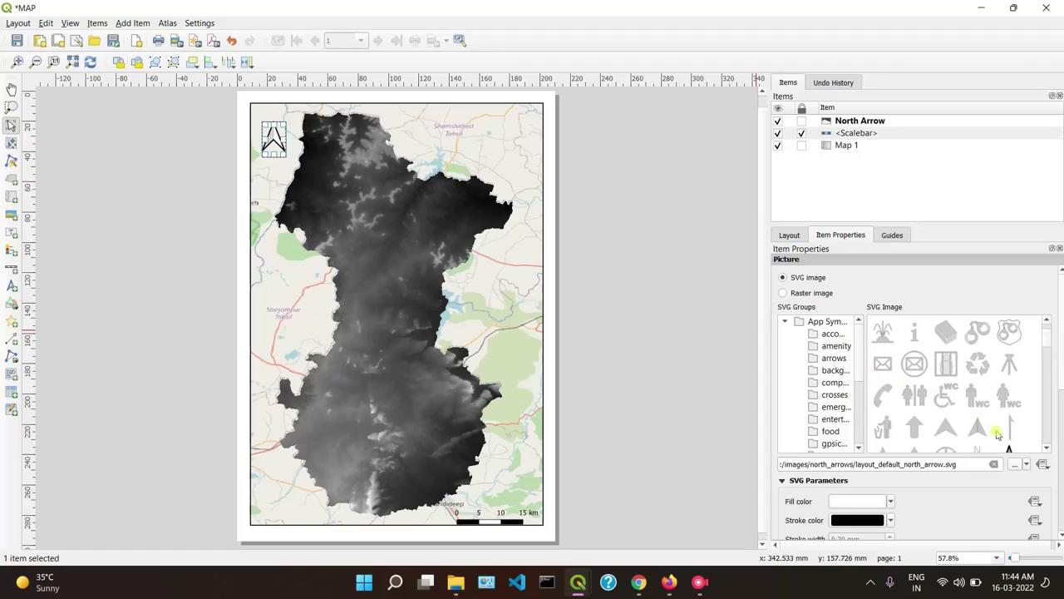
left_click_drag(1039, 442, 1047, 447)
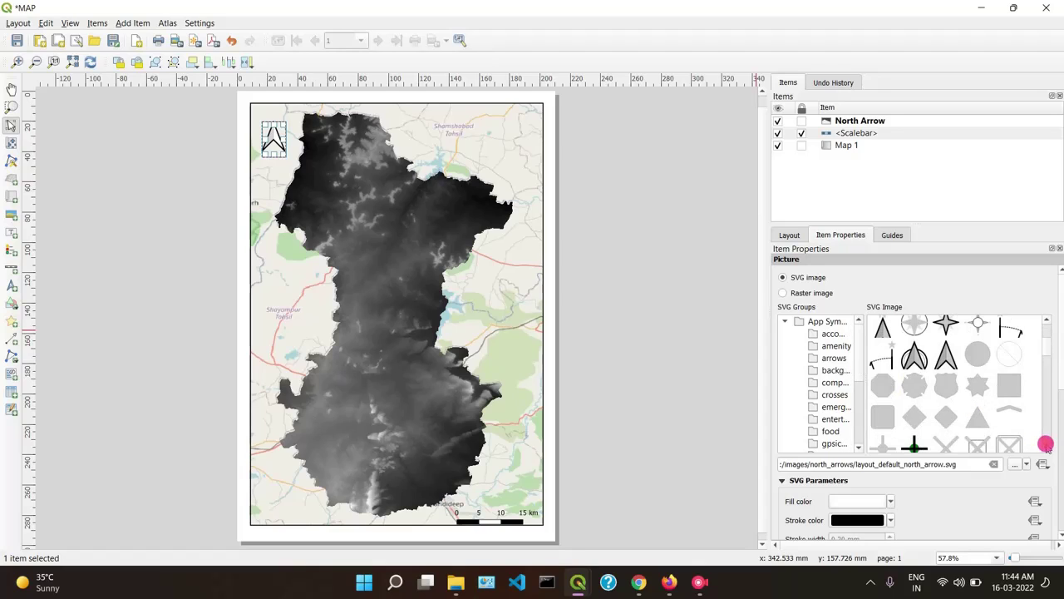
left_click(913, 352)
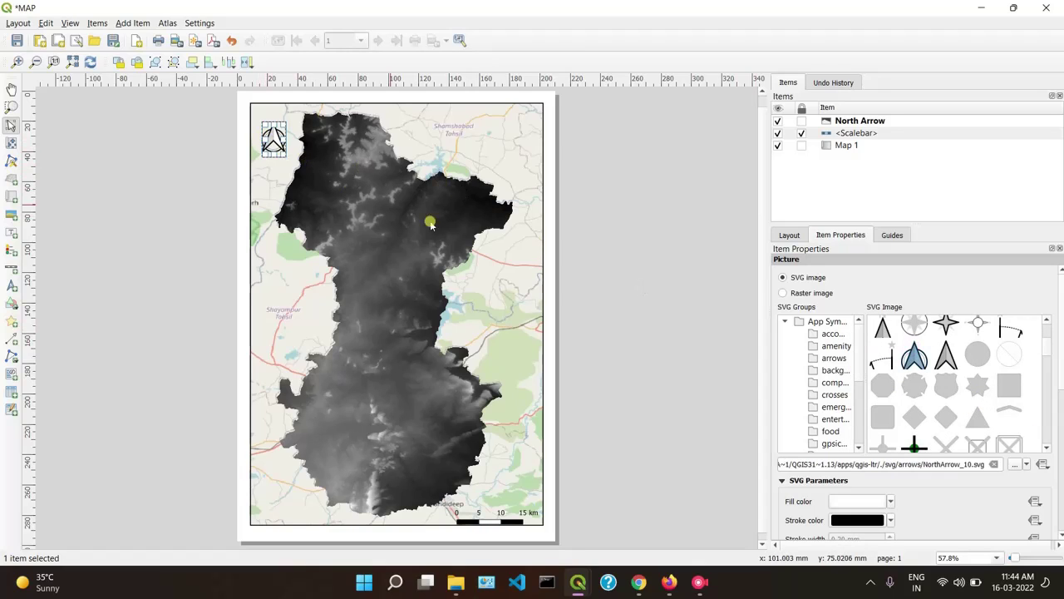
Step: Set the north arrow's fill colour to black
left_click(891, 502)
left_click(878, 247)
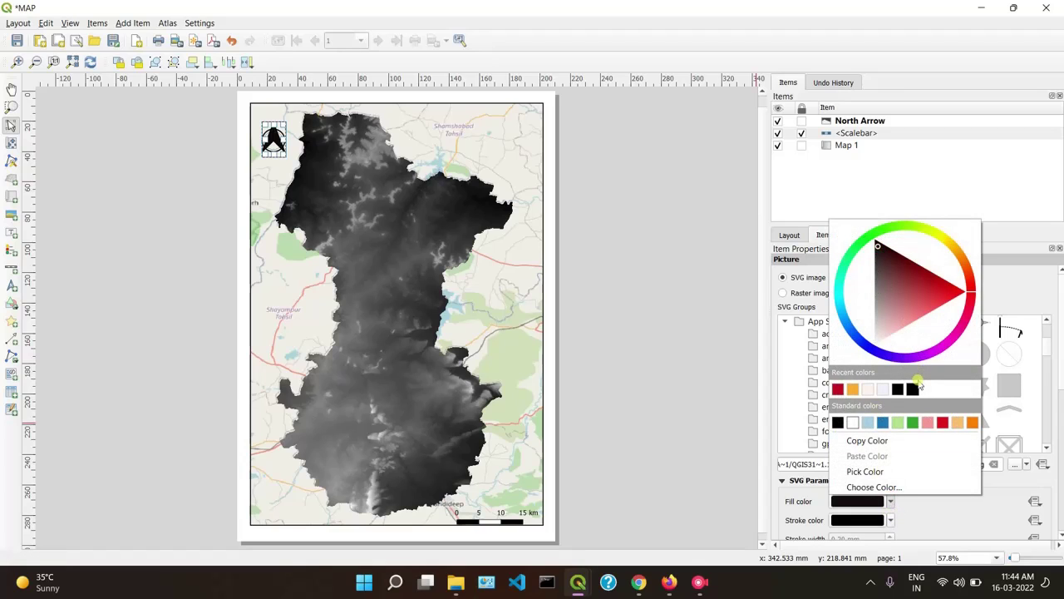
left_click(969, 527)
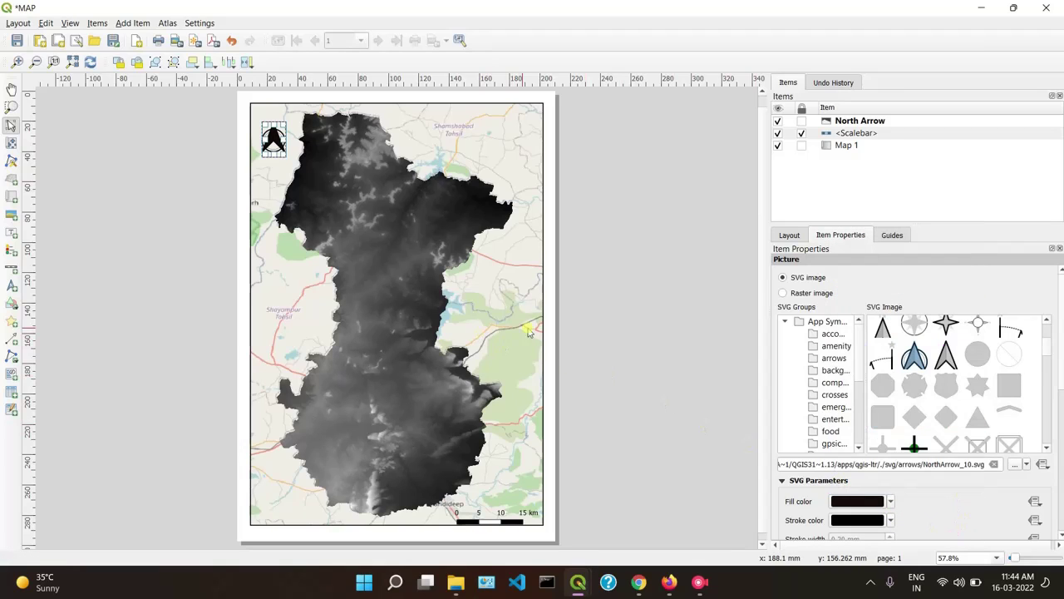
left_click(608, 378)
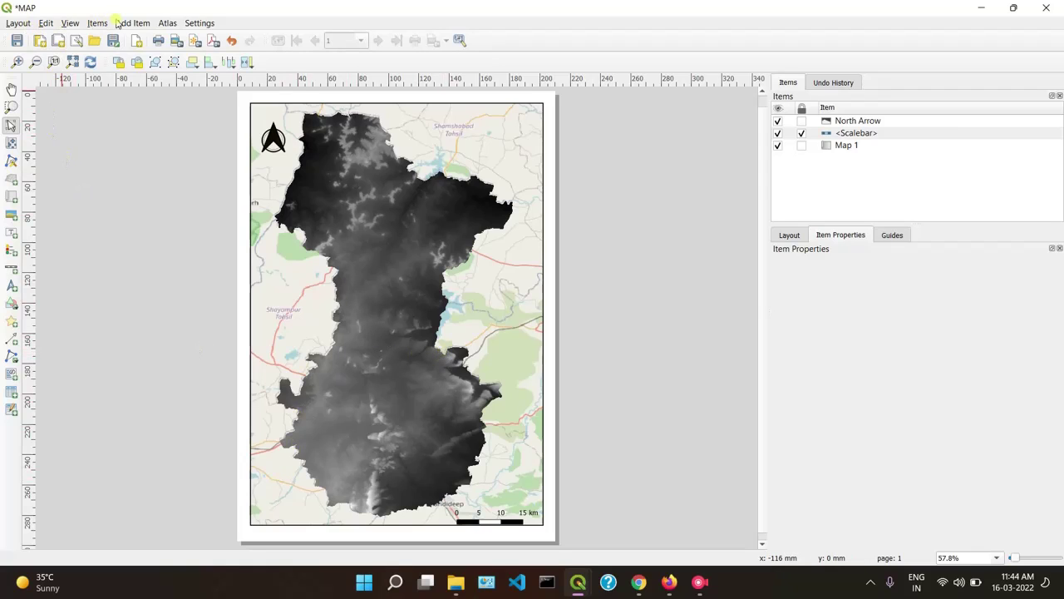
Step: Add a legend at the map's lower-left corner and move it beside the map, over the page's left edge
left_click(132, 24)
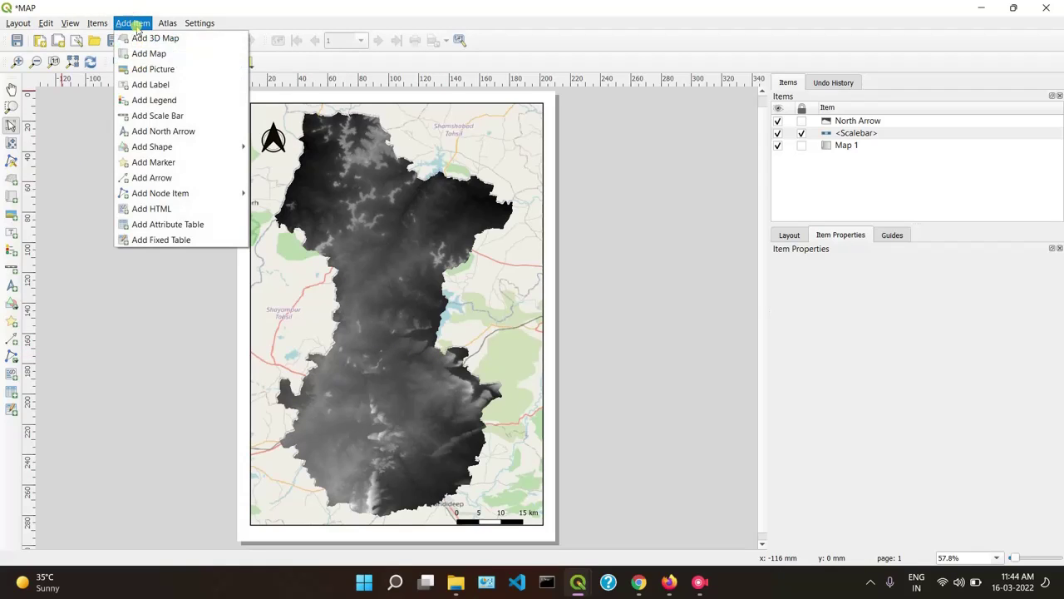
left_click(150, 85)
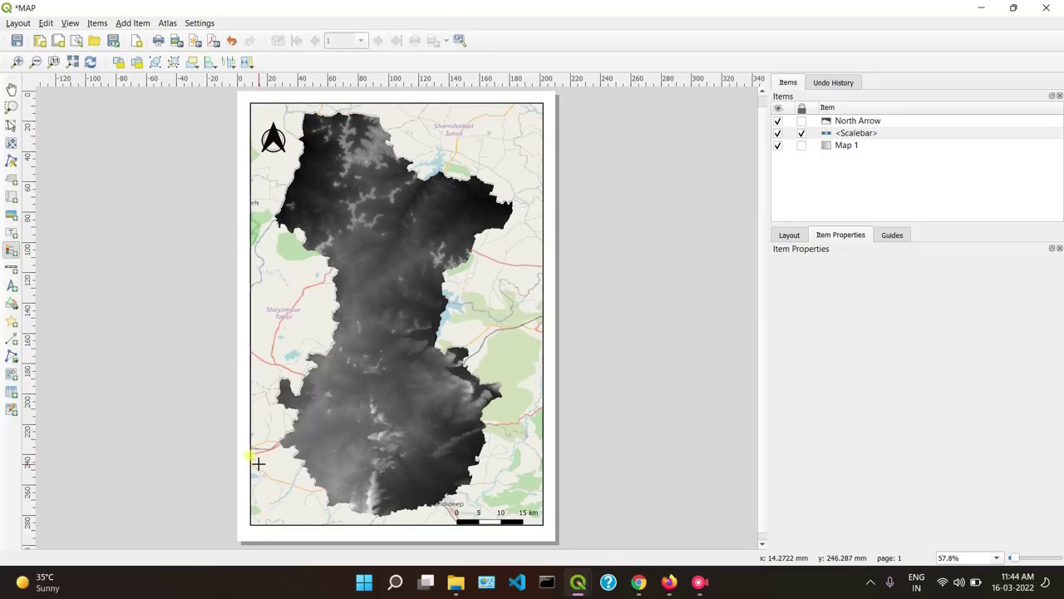
left_click_drag(254, 462, 301, 516)
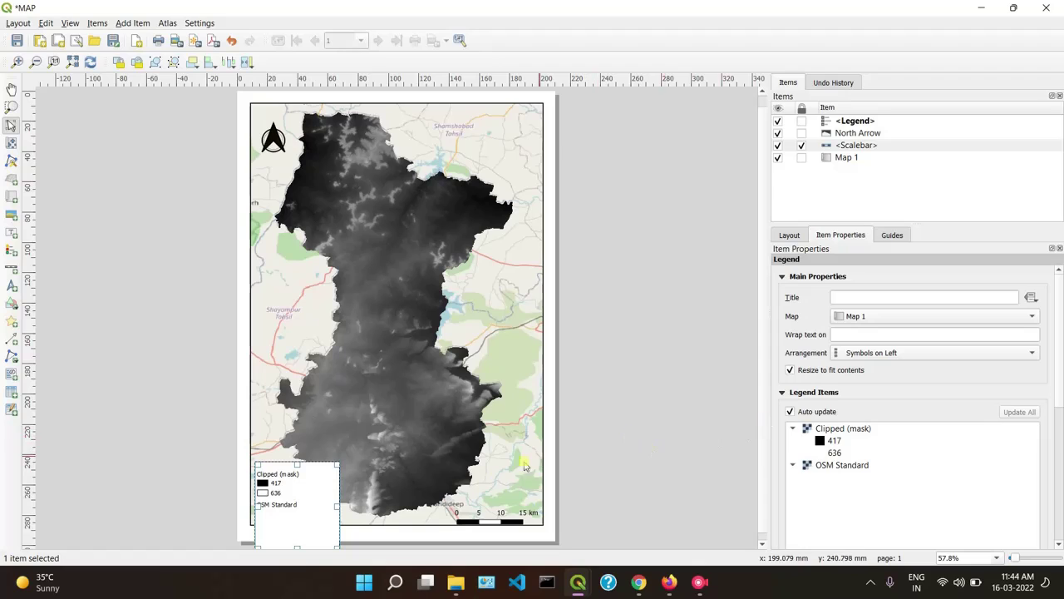
left_click_drag(297, 504, 210, 434)
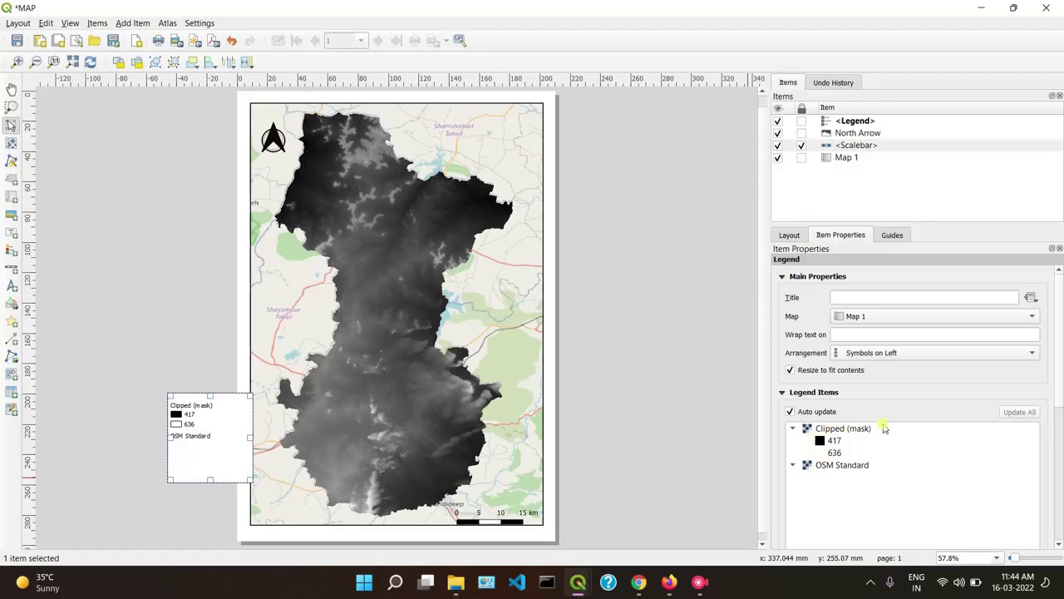
Step: Turn off the legend's auto update and remove the OSM Standard entry from the legend items
scroll(920, 376, "down", 2)
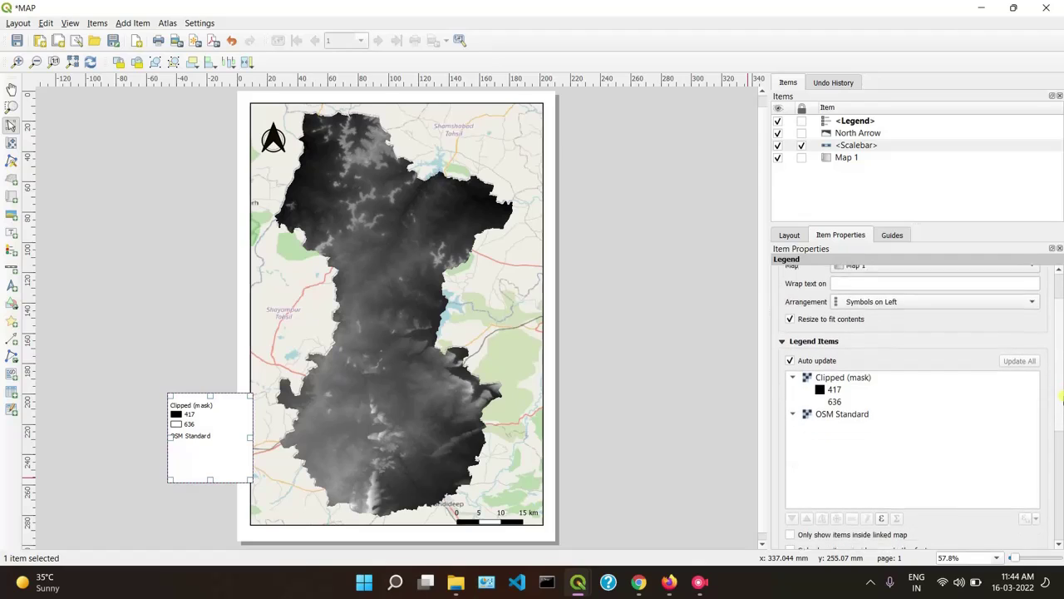
left_click(791, 352)
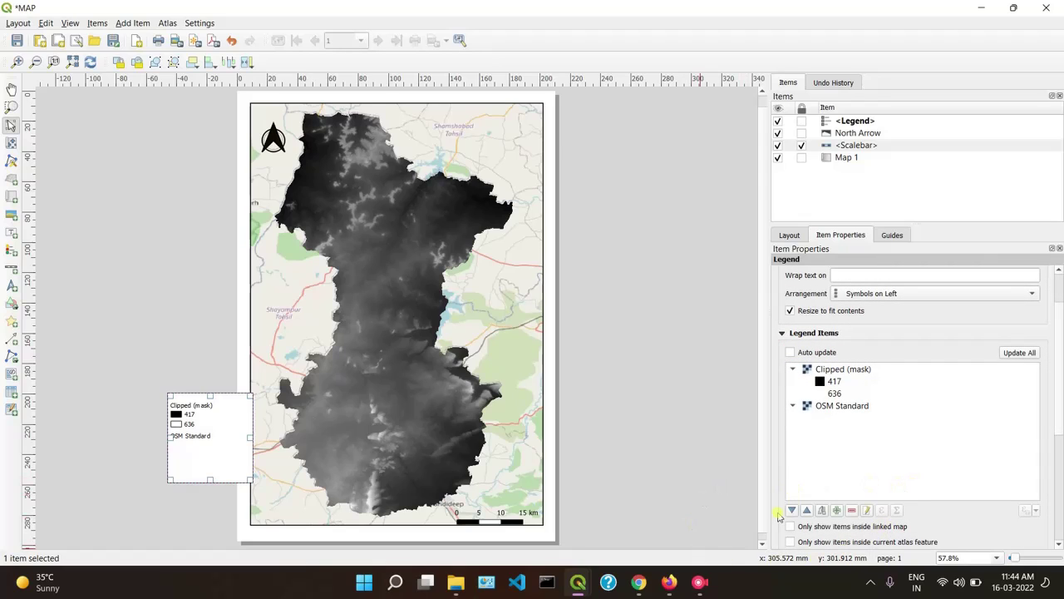
left_click(791, 353)
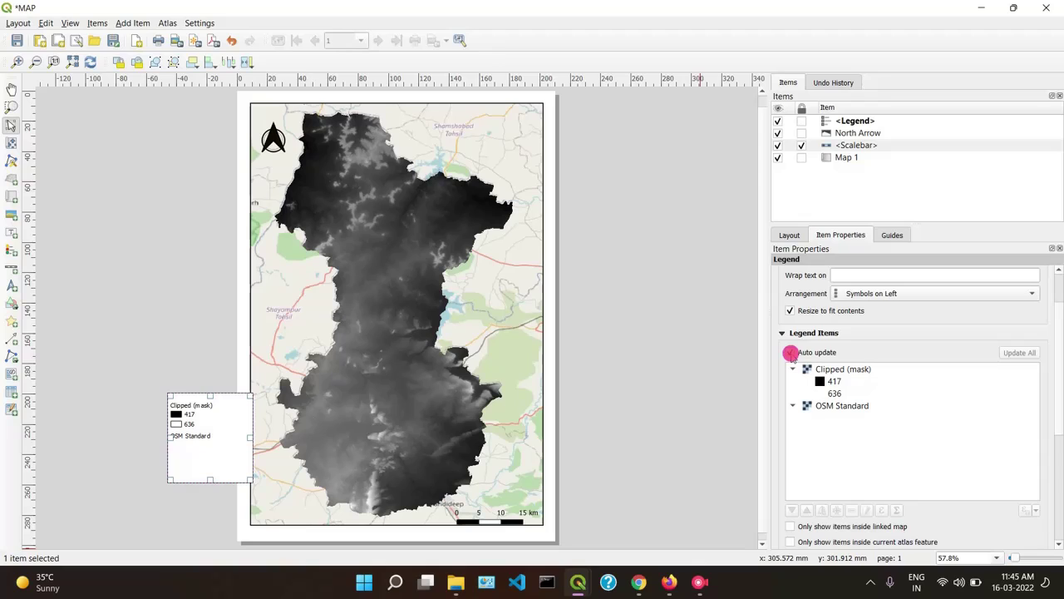
left_click(791, 353)
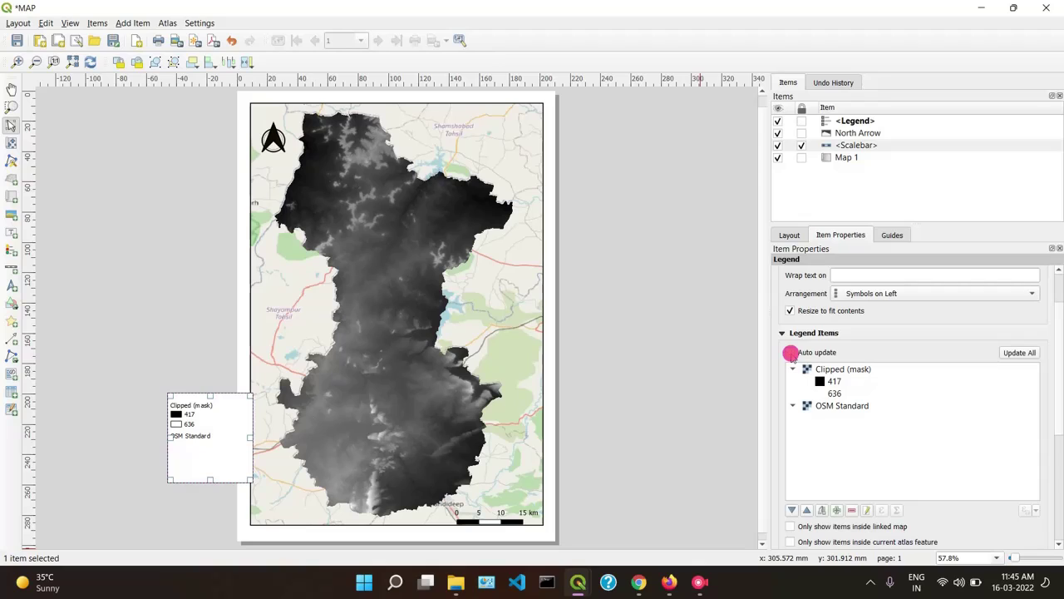
left_click(829, 406)
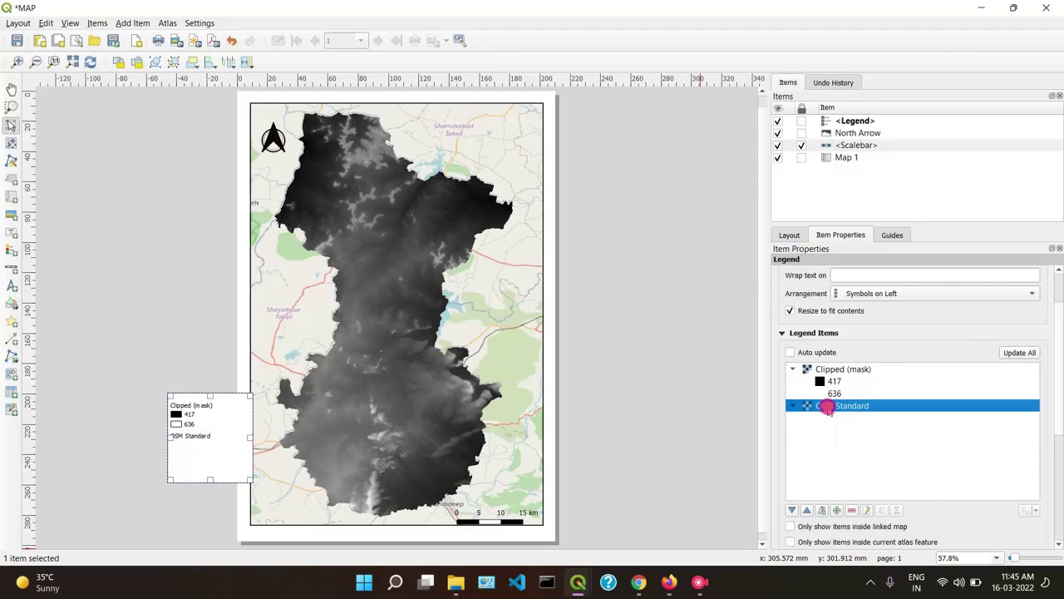
left_click(852, 510)
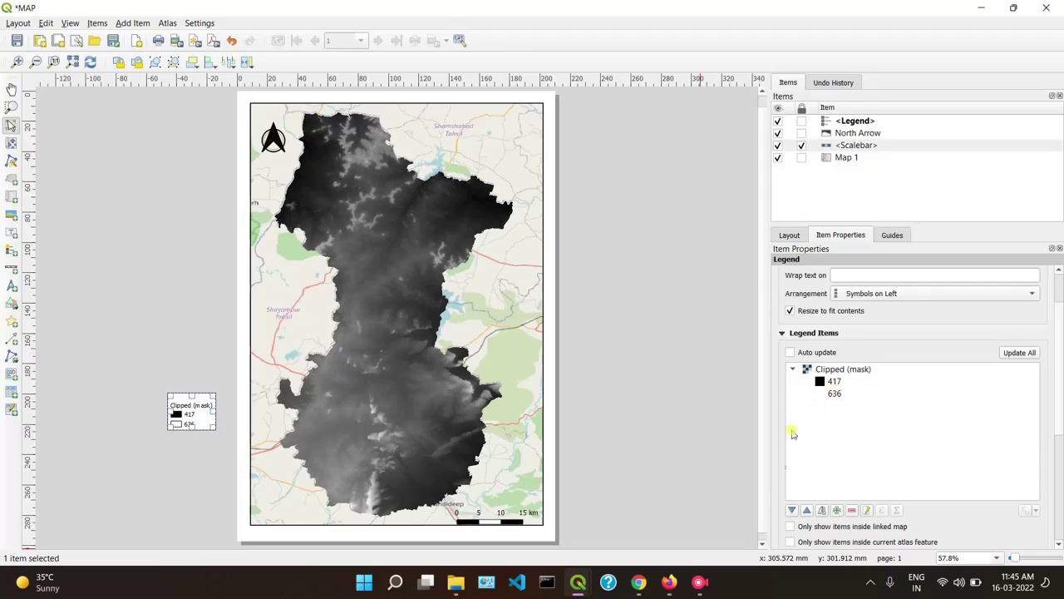
Step: Switch to the main QGIS window and set the Clipped (mask) layer's symbology to Singleband pseudocolor with the default colour ramp
mouse_move(575, 582)
left_click(511, 507)
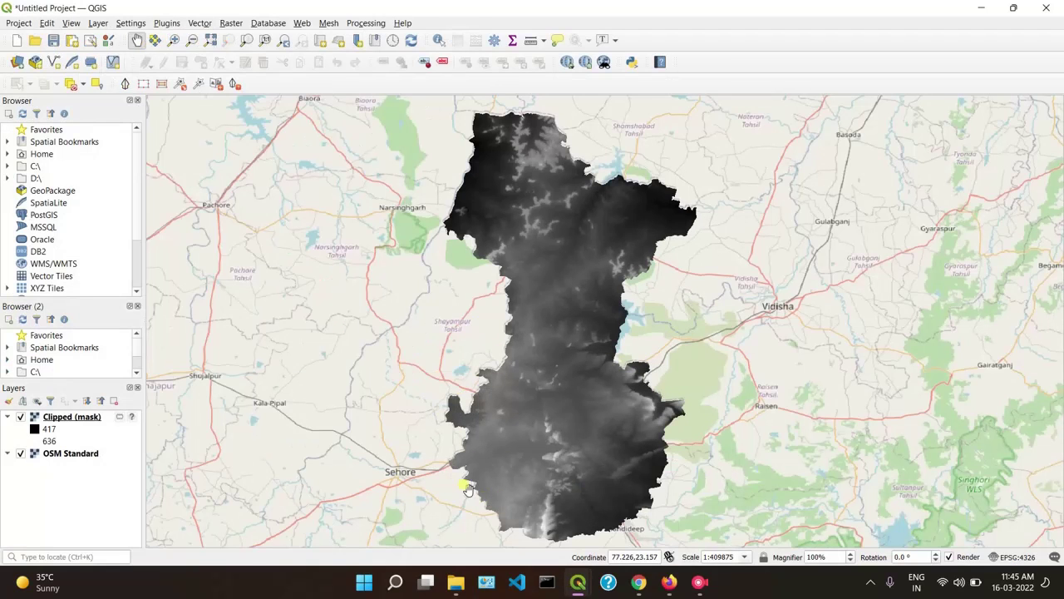
right_click(56, 423)
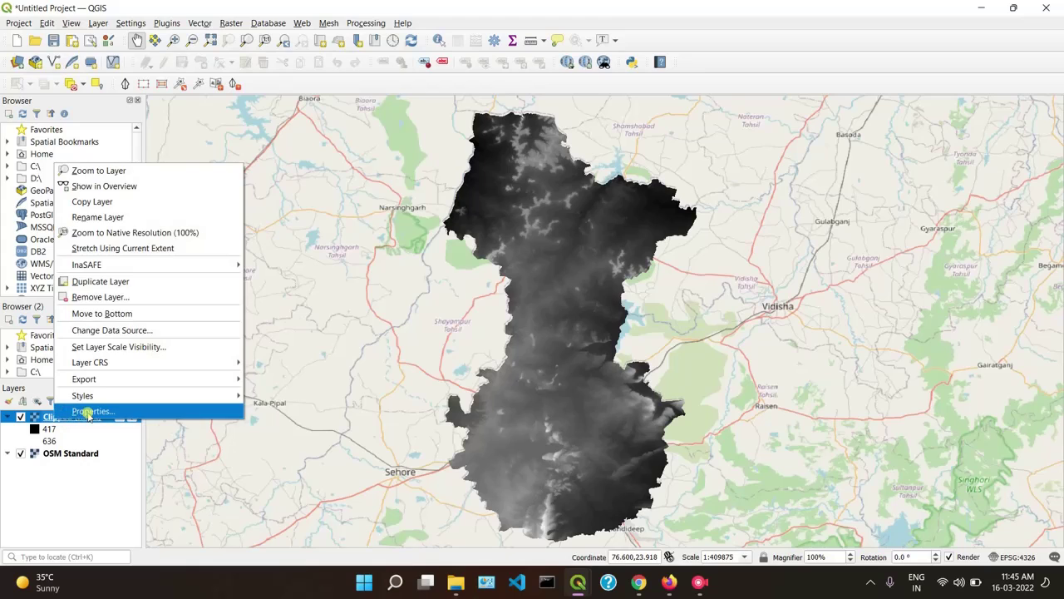
left_click(88, 410)
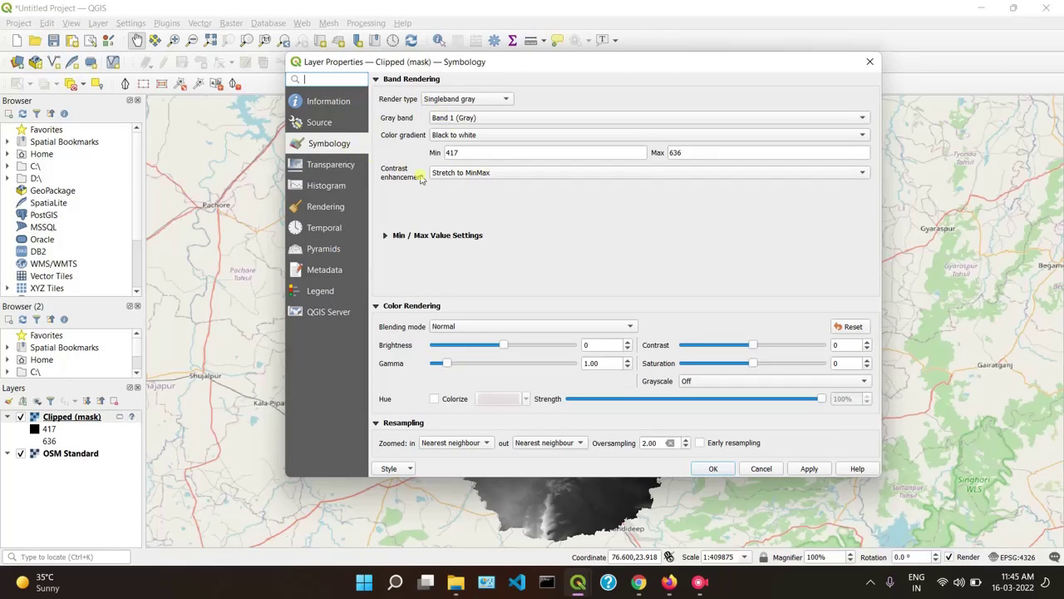
left_click(463, 101)
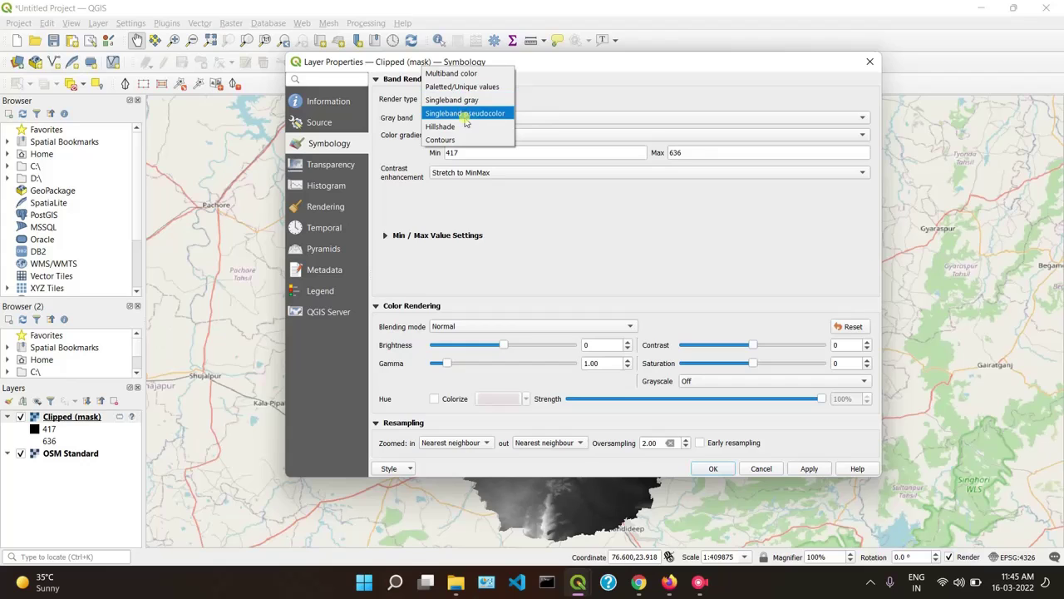
left_click(466, 114)
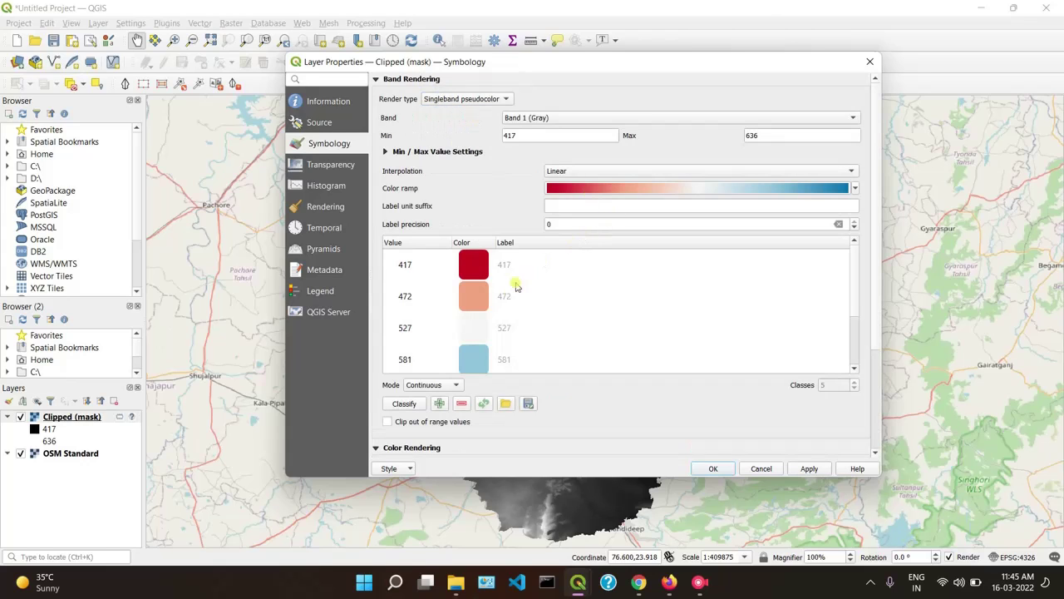
left_click(806, 468)
left_click(713, 468)
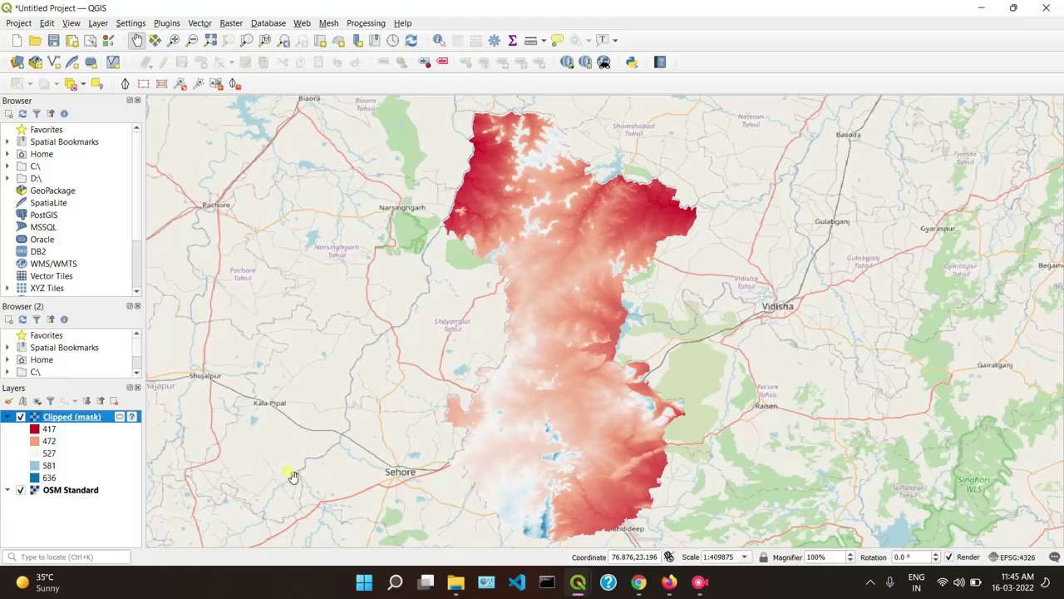
Step: Return to the MAP print layout and select the map item so it redraws with the new colours
mouse_move(572, 575)
left_click(600, 529)
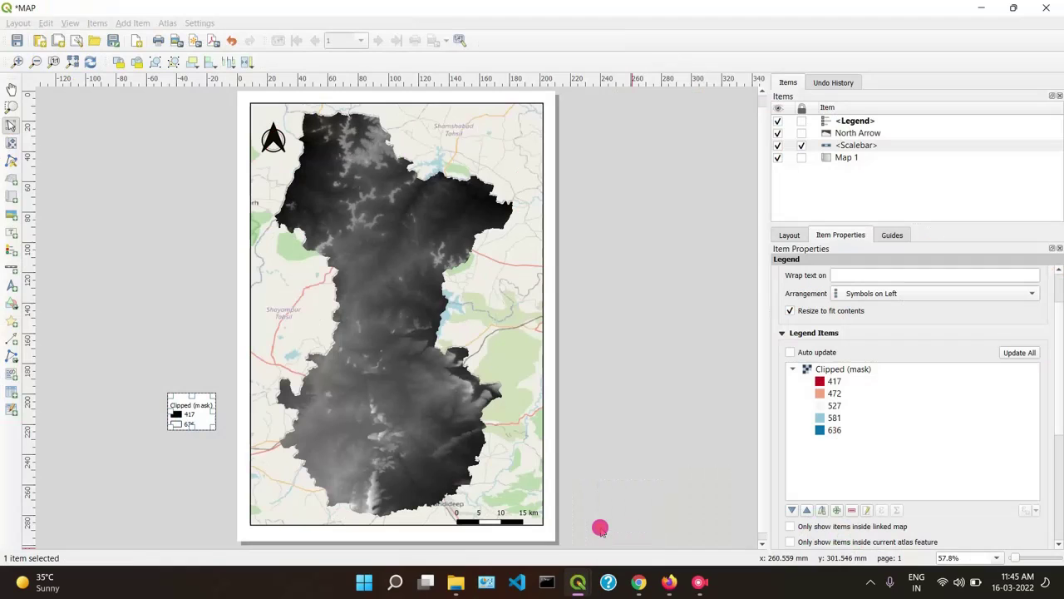
left_click(487, 282)
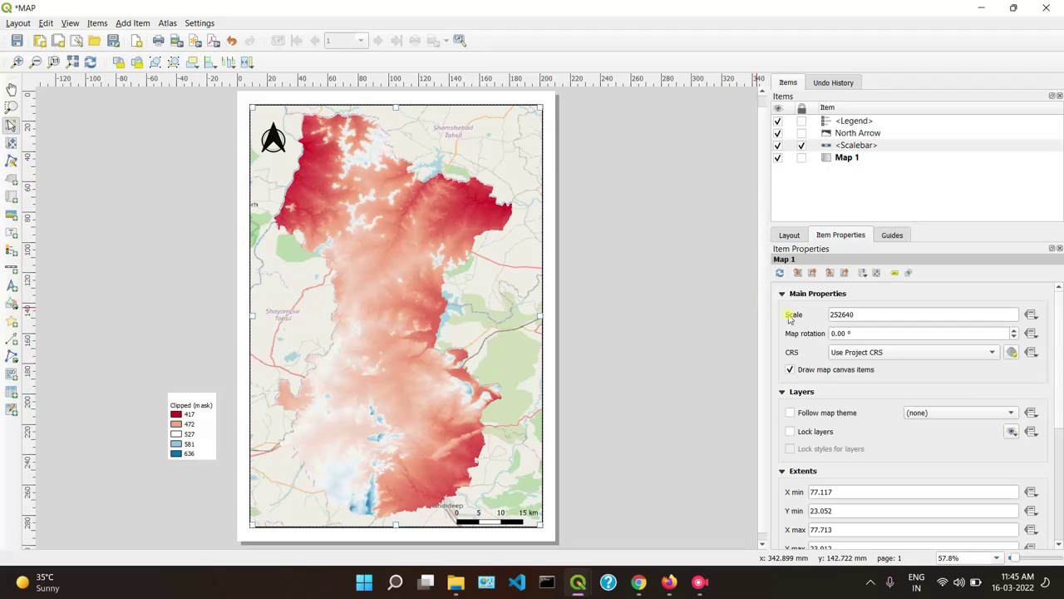
left_click(369, 276)
left_click_drag(373, 278, 377, 278)
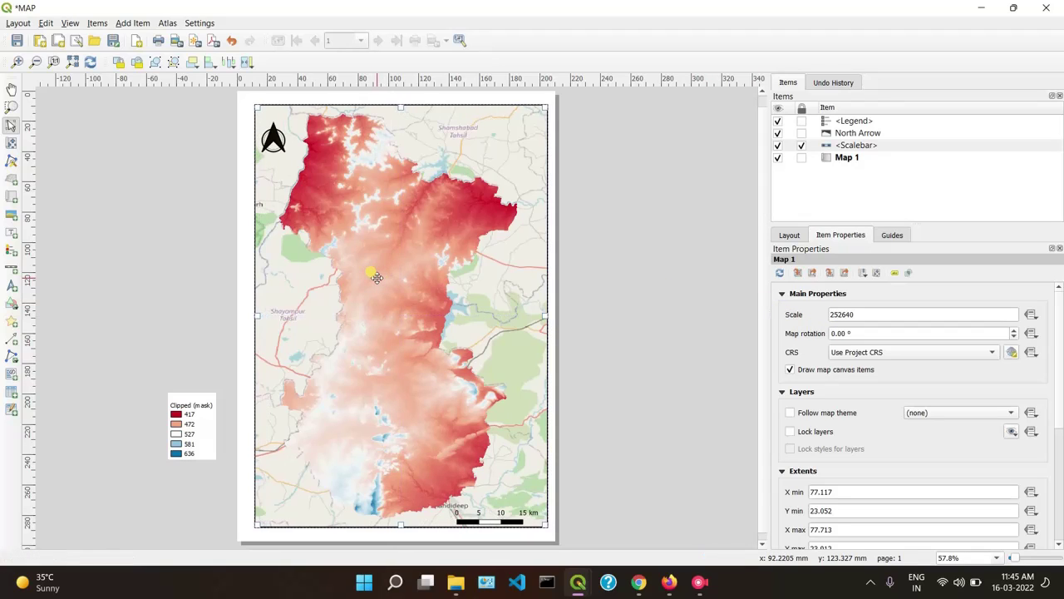
key("ctrl+z")
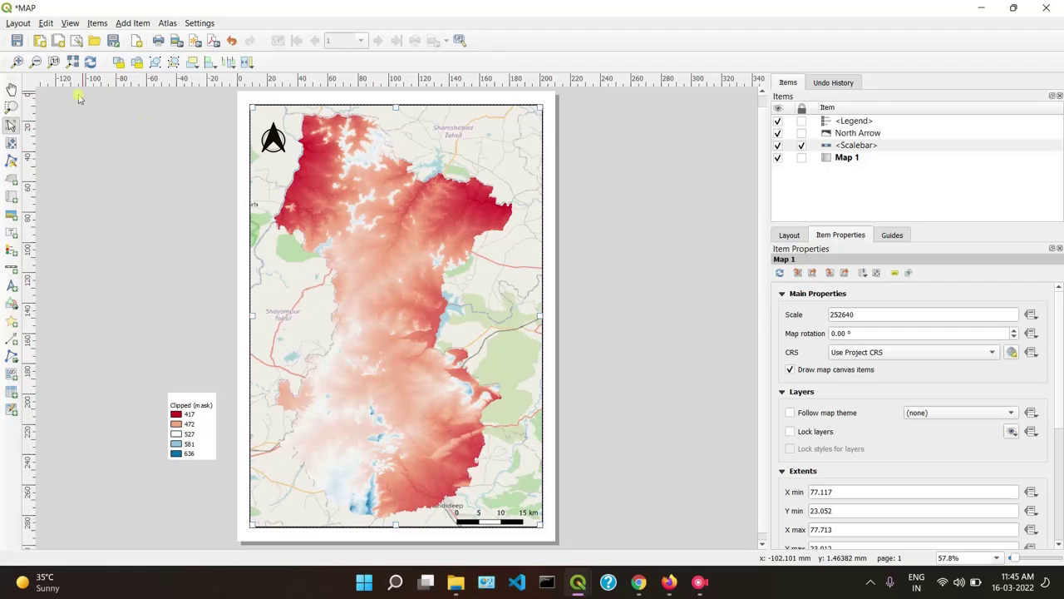
left_click(8, 87)
left_click(10, 125)
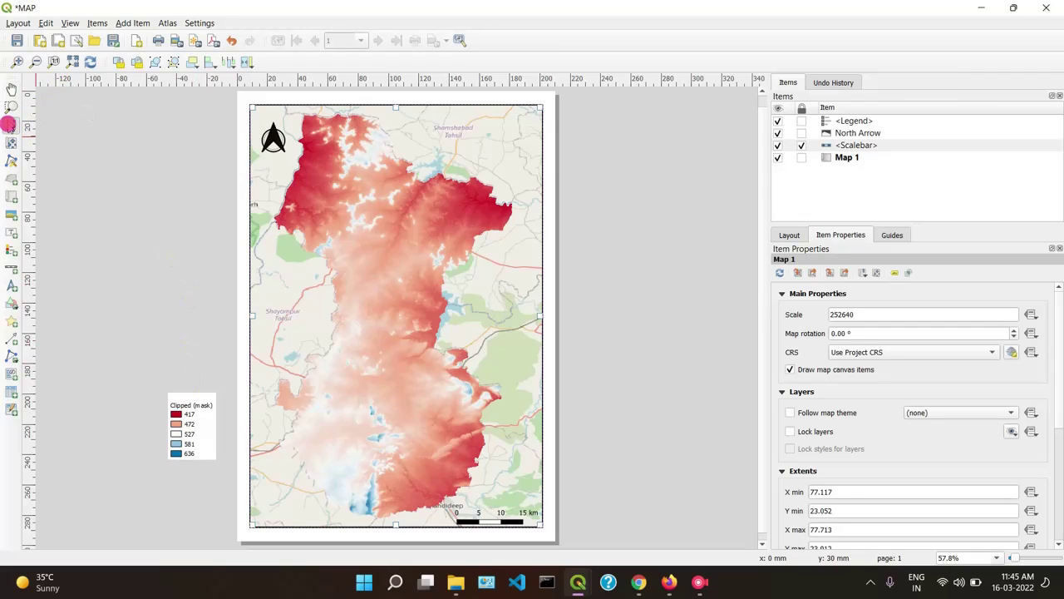
Step: Rename the legend's Clipped (mask) entry as "Elevation (m)" and move the legend inside the map's lower-left corner
left_click(184, 424)
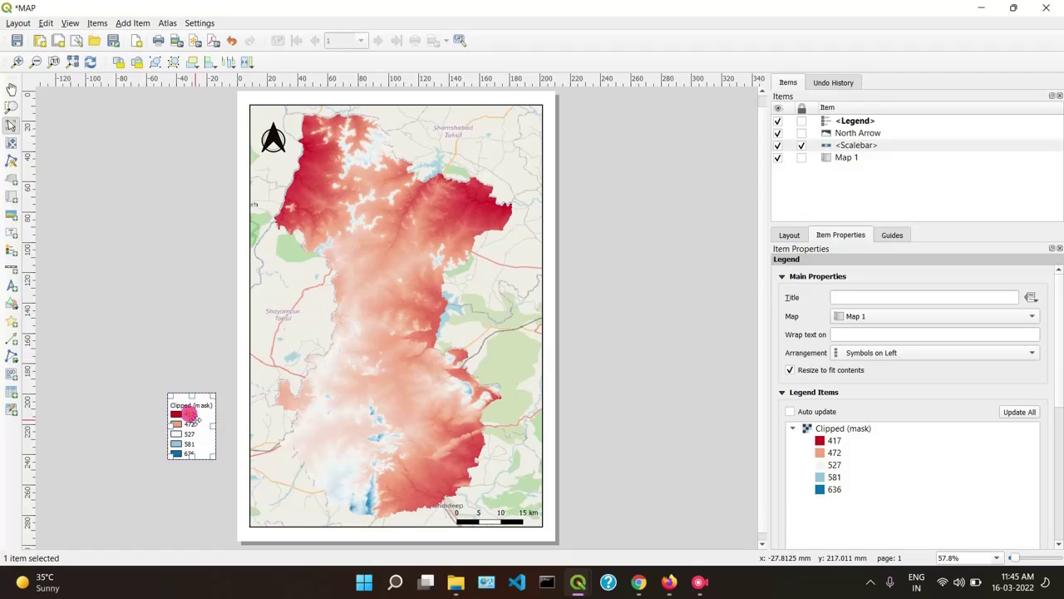
double_click(843, 428)
left_click_drag(847, 300, 777, 301)
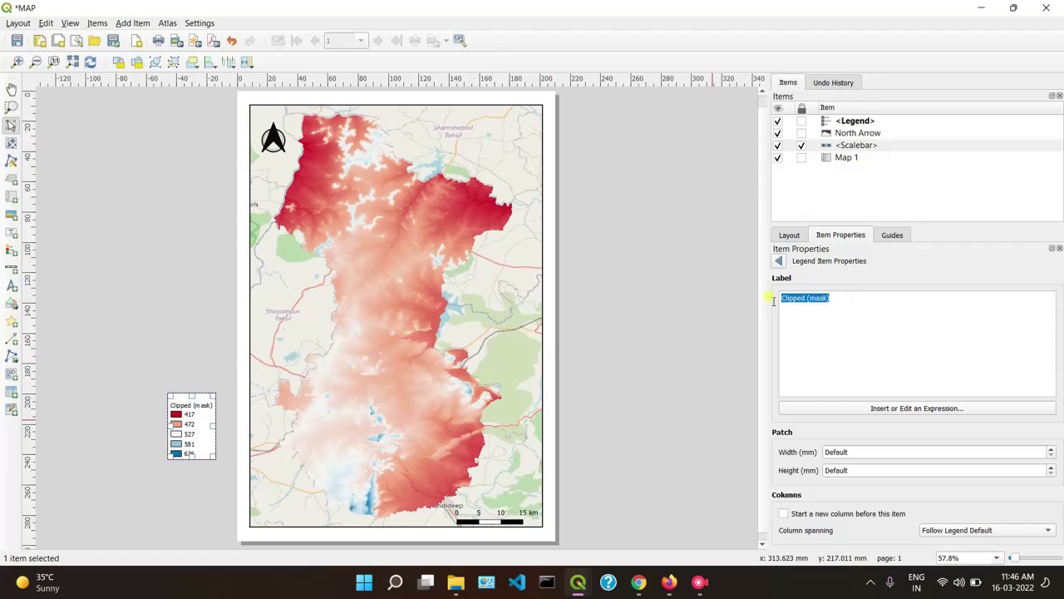
key("BackSpace")
type("e")
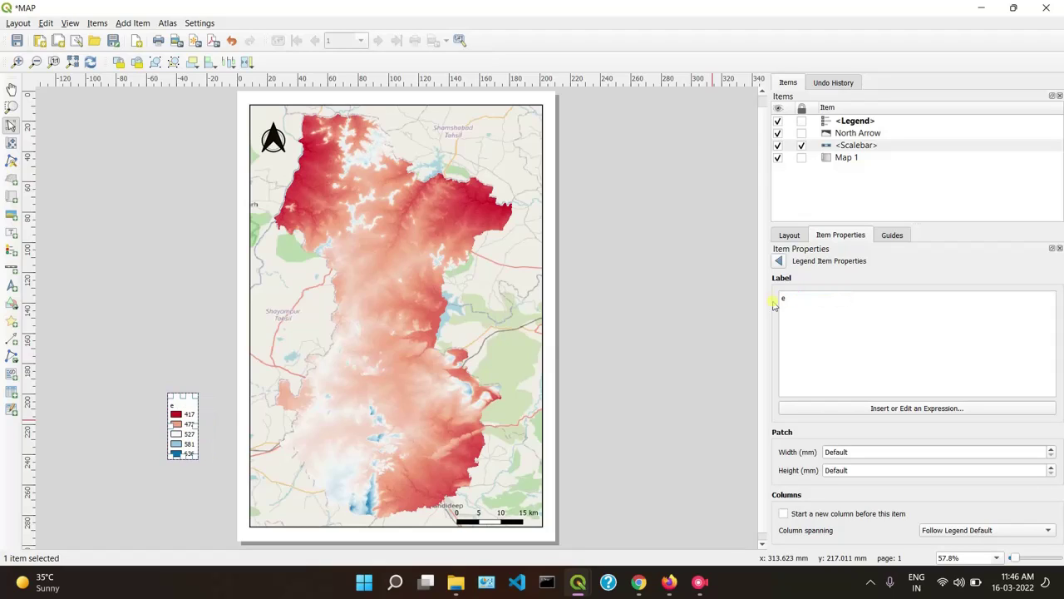
key("BackSpace")
type("Elevation")
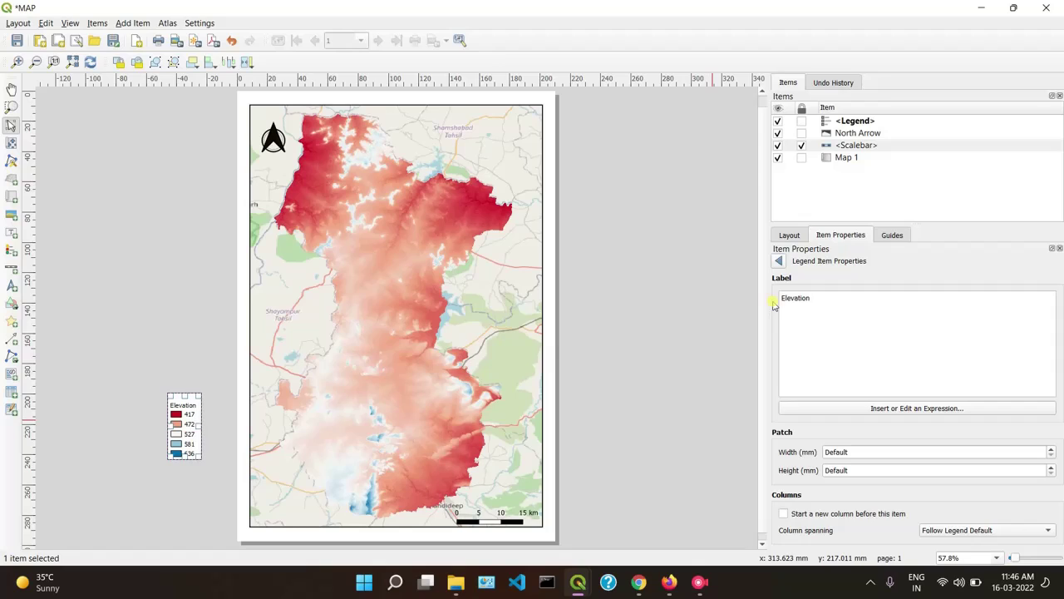
type(" ()")
type("m")
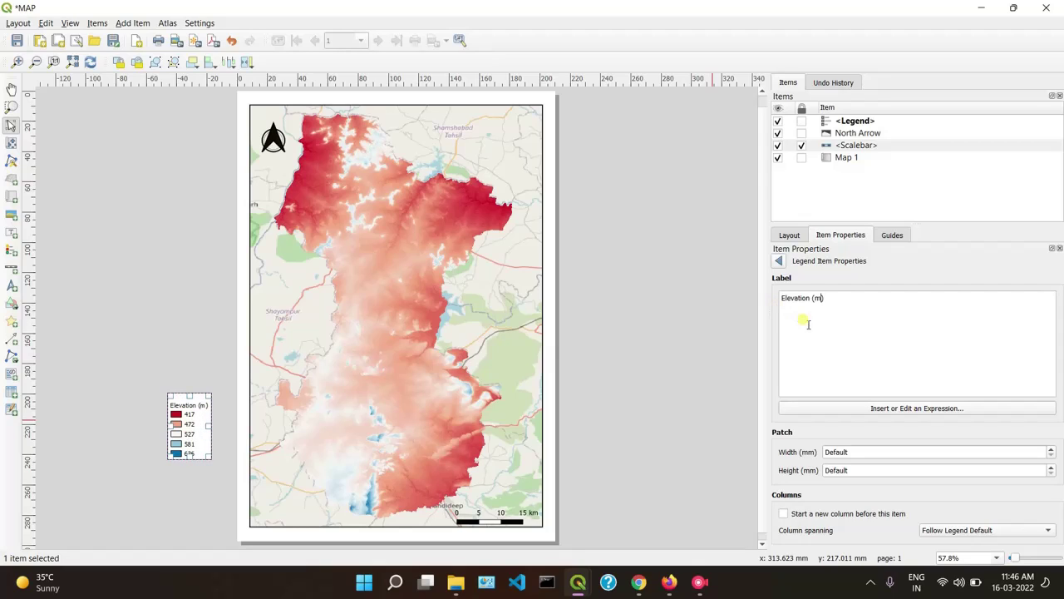
left_click(690, 329)
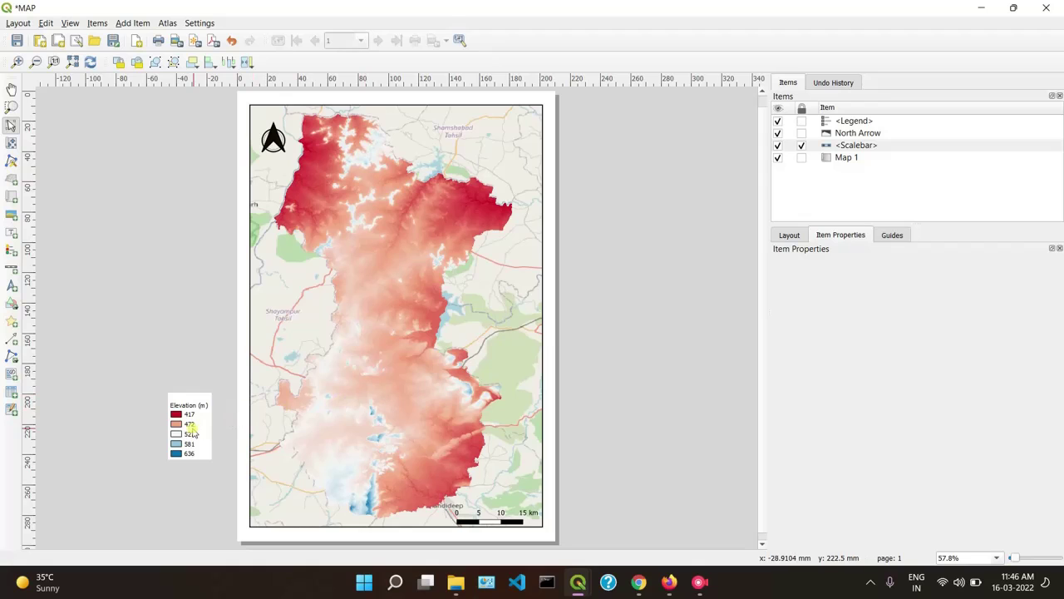
left_click_drag(192, 433, 279, 488)
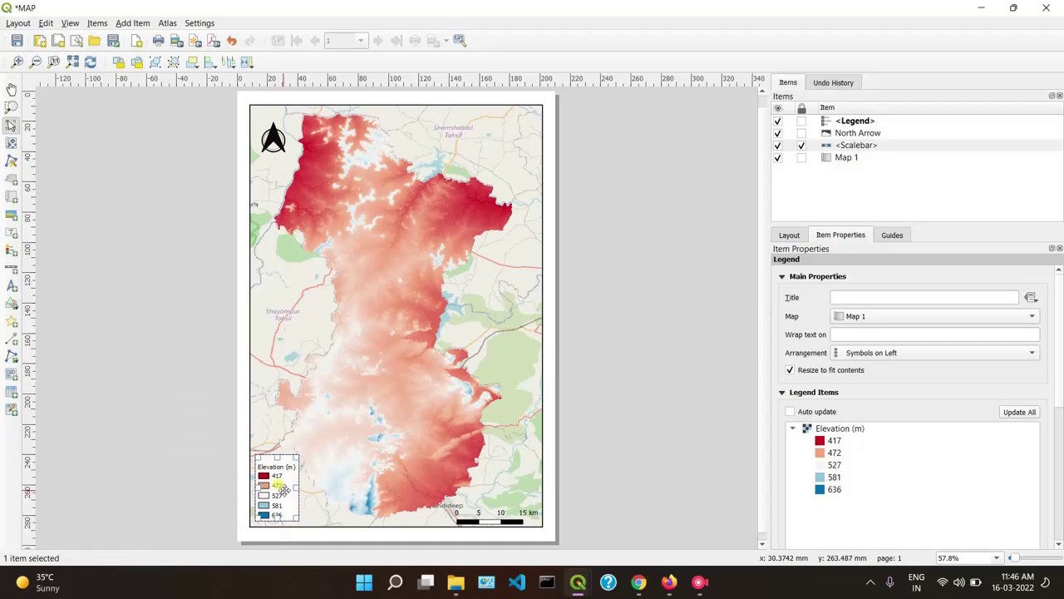
left_click(502, 471)
scroll(259, 486, "up", 1)
mouse_move(234, 460)
left_mouse_down()
mouse_move(280, 427)
mouse_move(232, 460)
left_mouse_up()
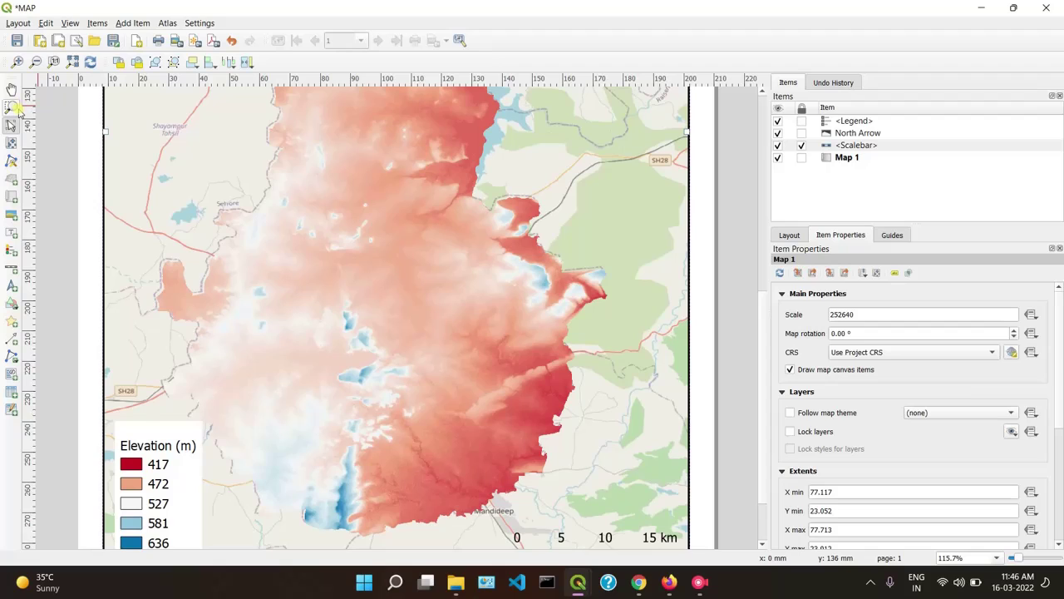
key("ctrl+z")
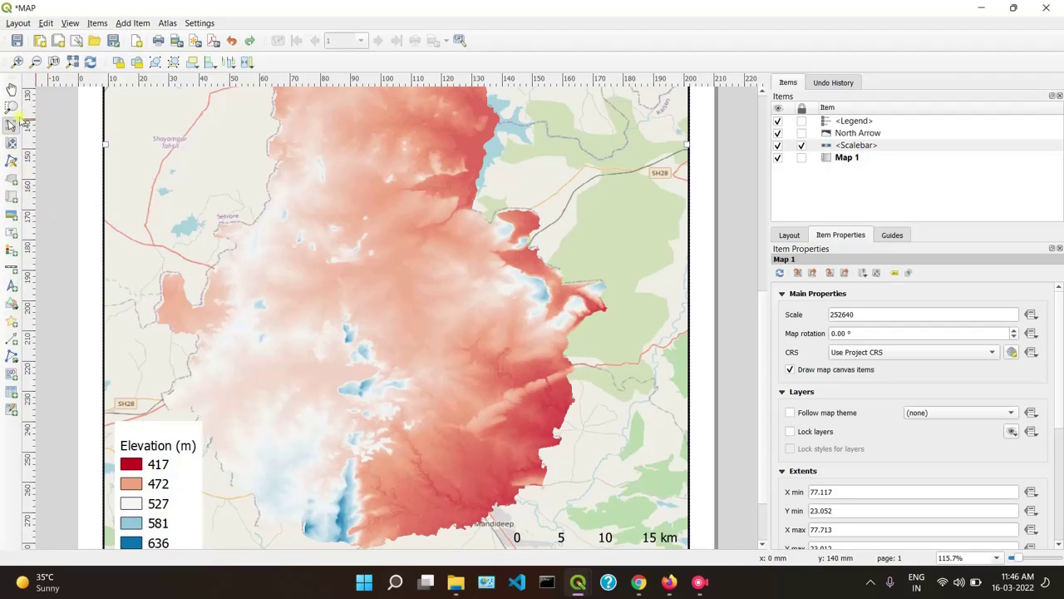
Step: Nudge the legend slightly closer to the lower-left corner of the map frame
left_click(11, 88)
left_click(30, 108)
left_click_drag(259, 309, 354, 194)
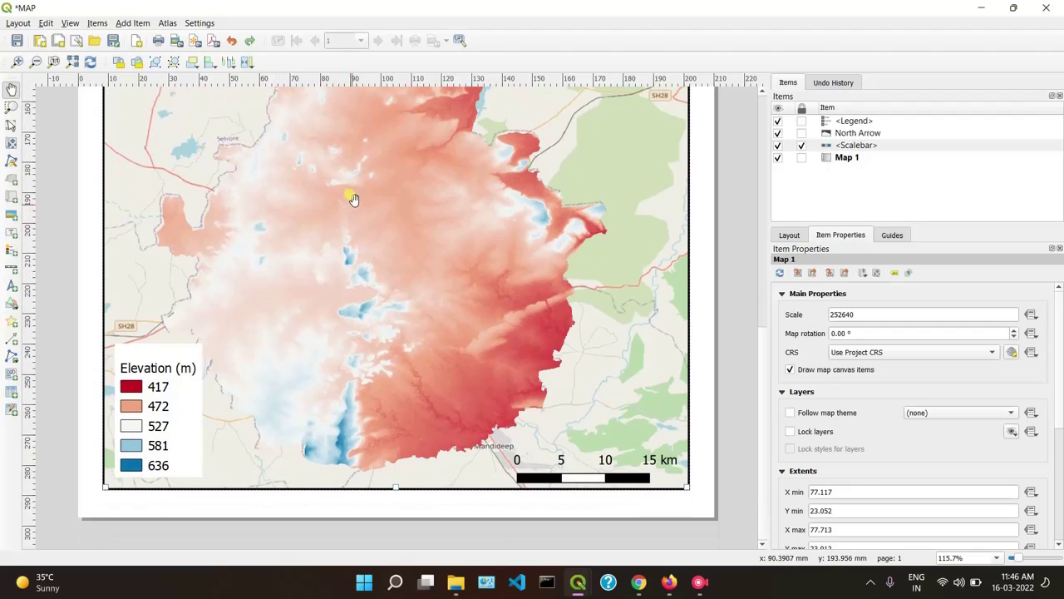
left_click(13, 142)
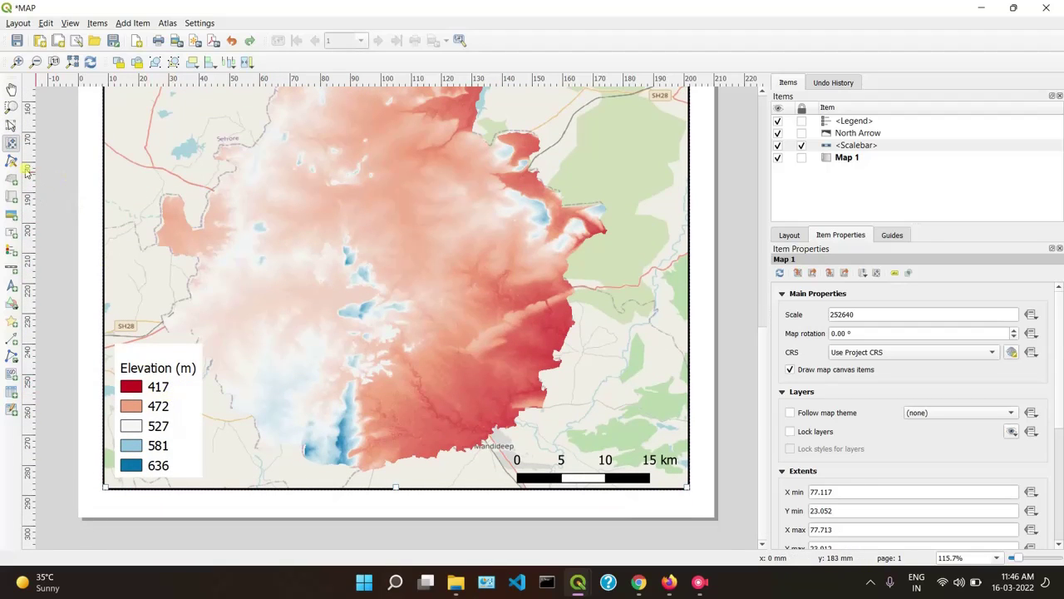
left_click(11, 124)
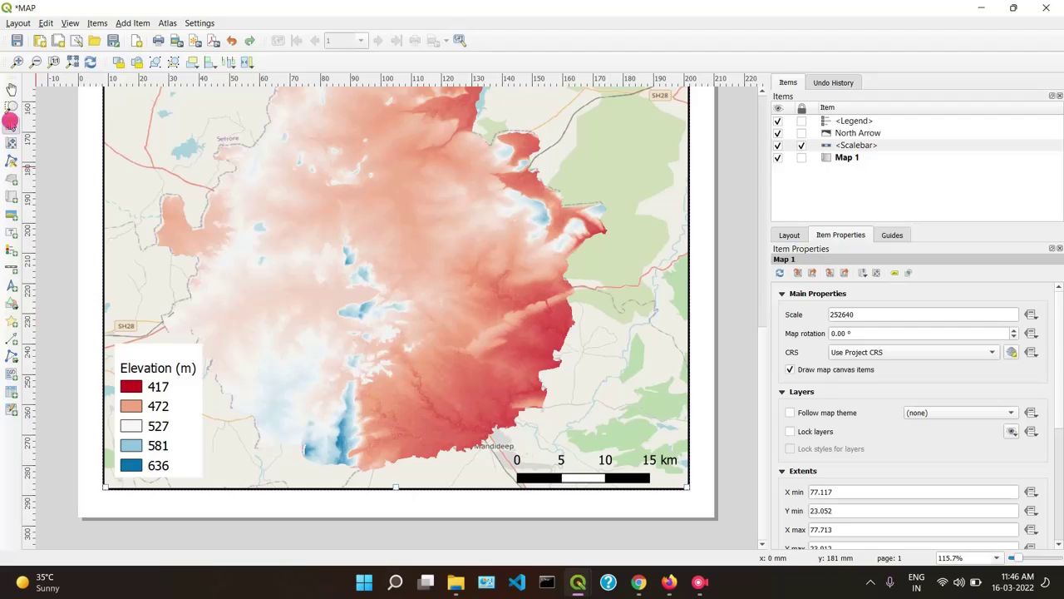
left_click(153, 405)
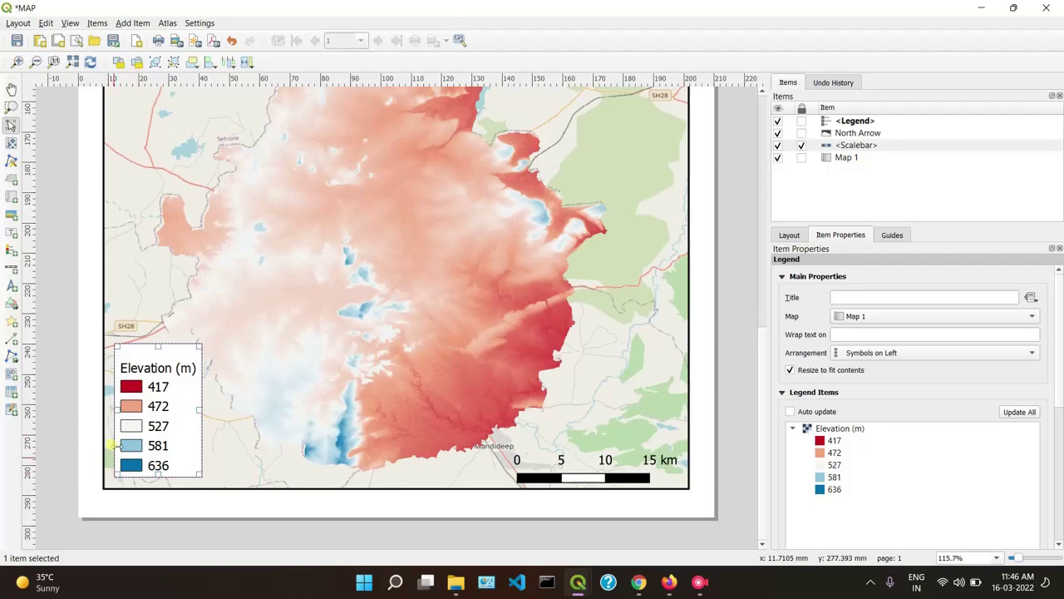
left_click_drag(125, 440, 118, 453)
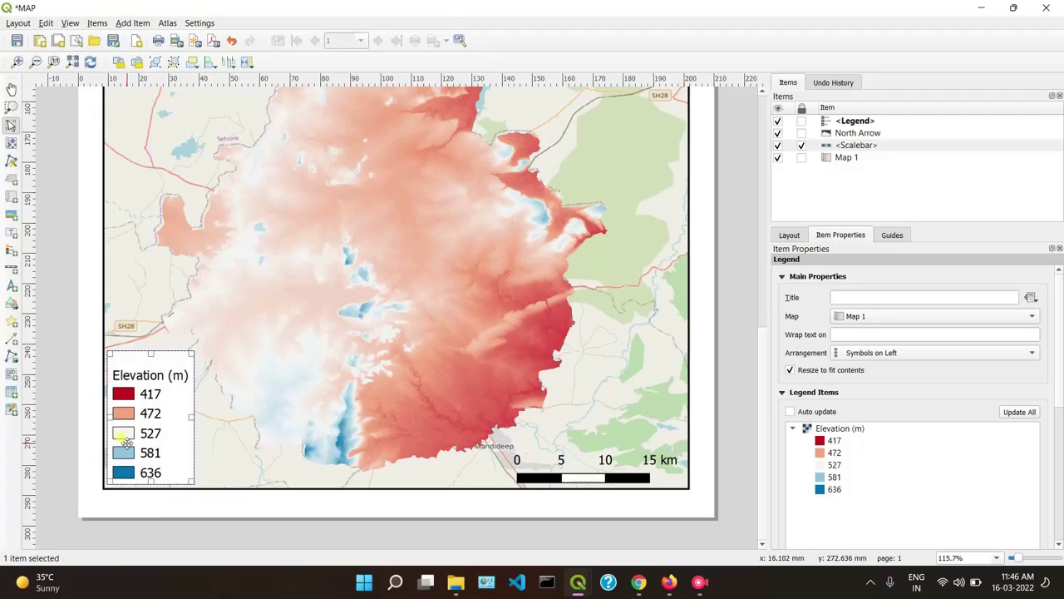
left_click(226, 473)
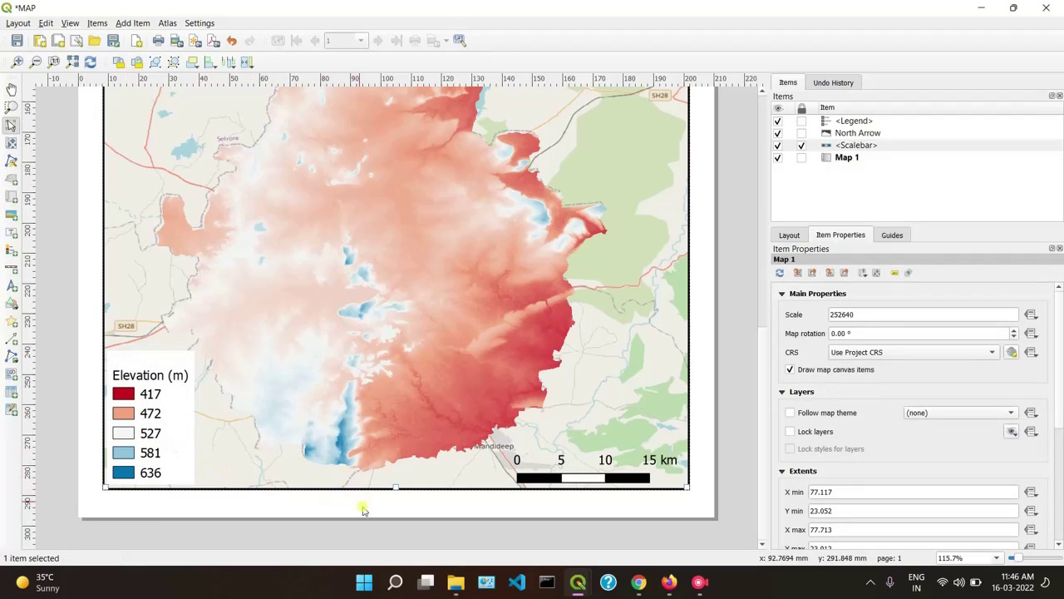
Step: Add a text label in the map's upper-right area and set its text to "DEM Of Bhopal"
left_click(735, 501)
scroll(713, 496, "up", 2)
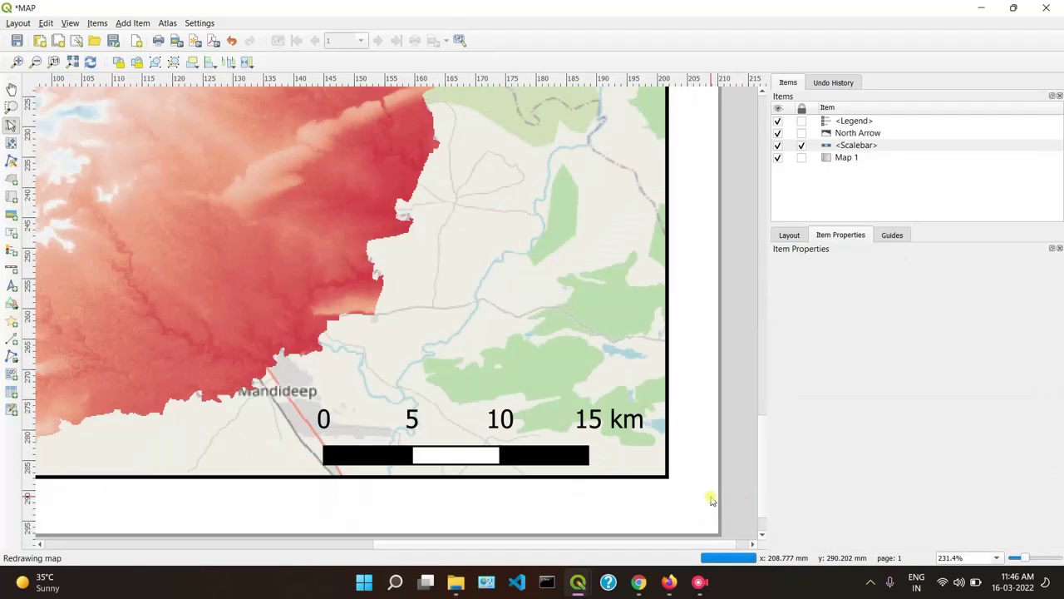
key("ctrl+0")
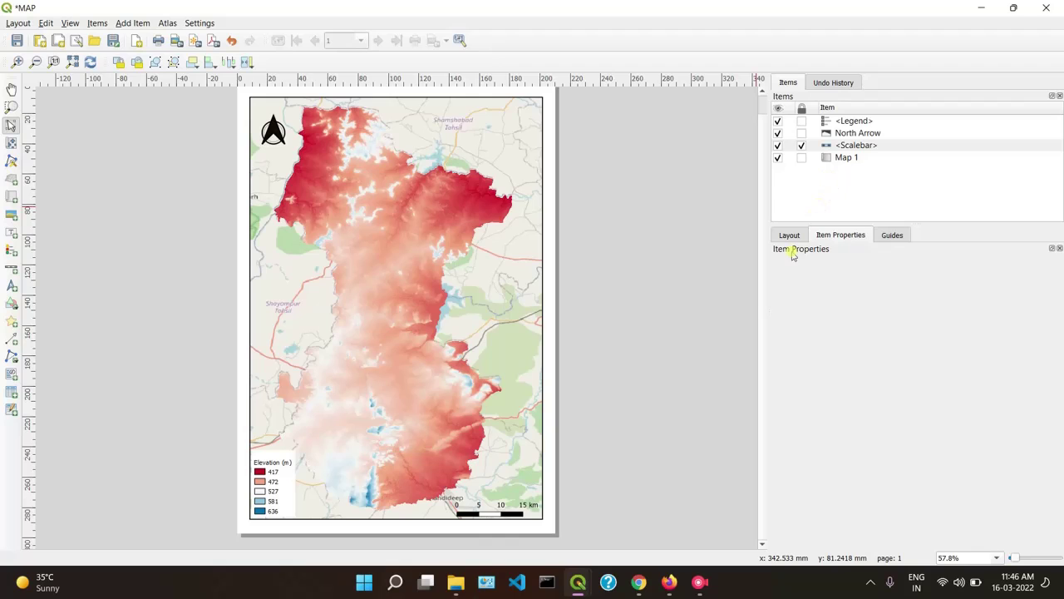
left_click(132, 22)
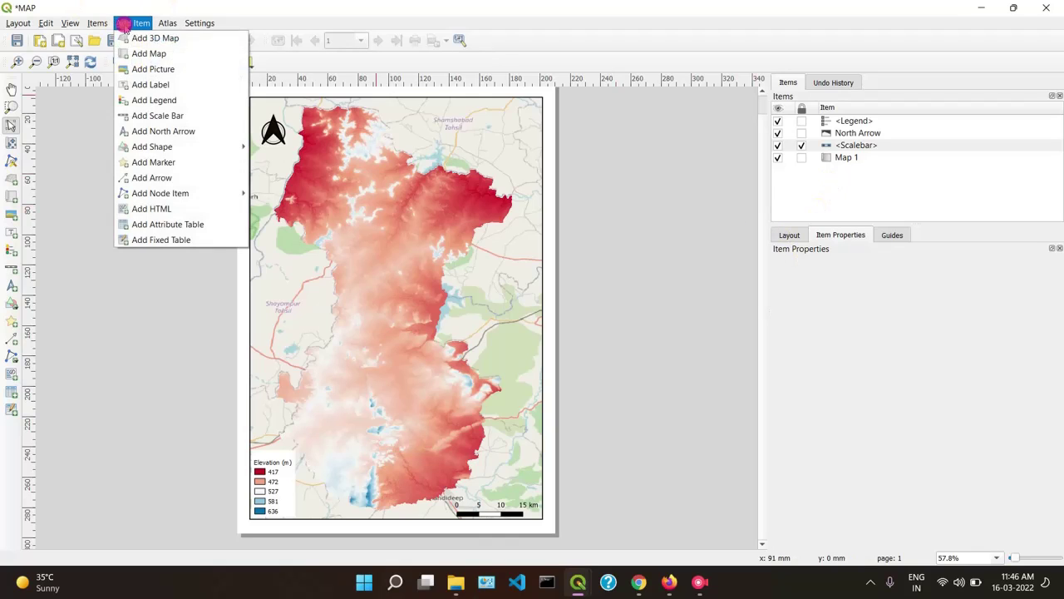
left_click(155, 84)
left_click_drag(423, 110, 529, 145)
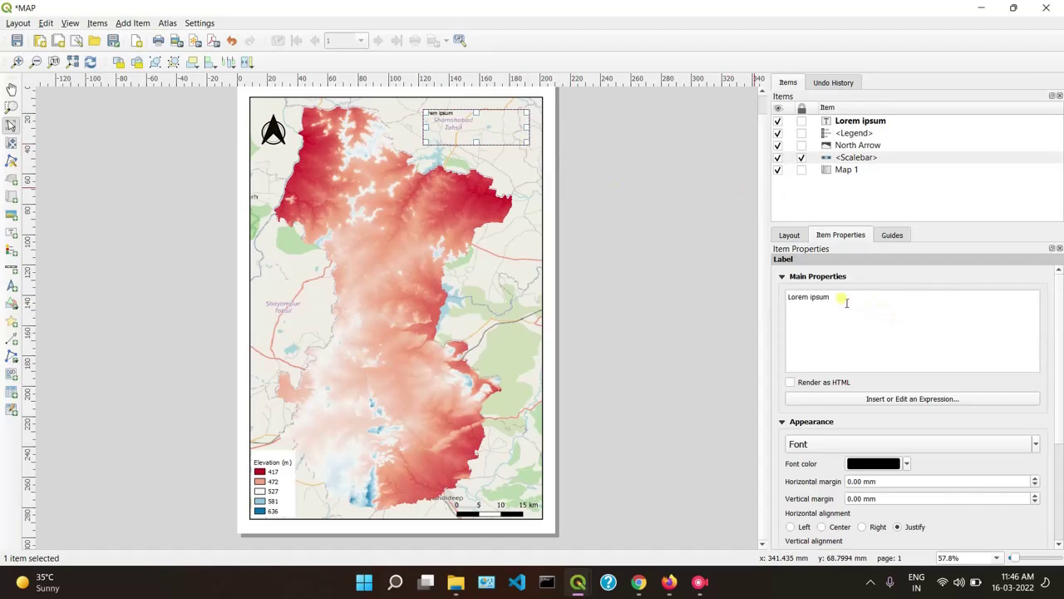
left_click_drag(842, 294, 790, 297)
key("BackSpace")
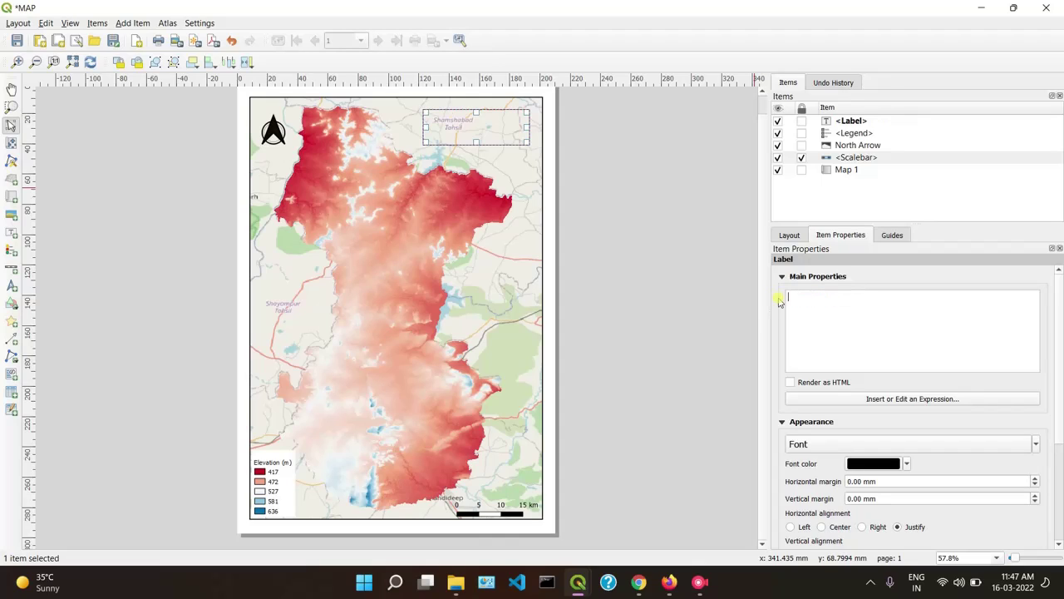
type("DEM Of Bhopal")
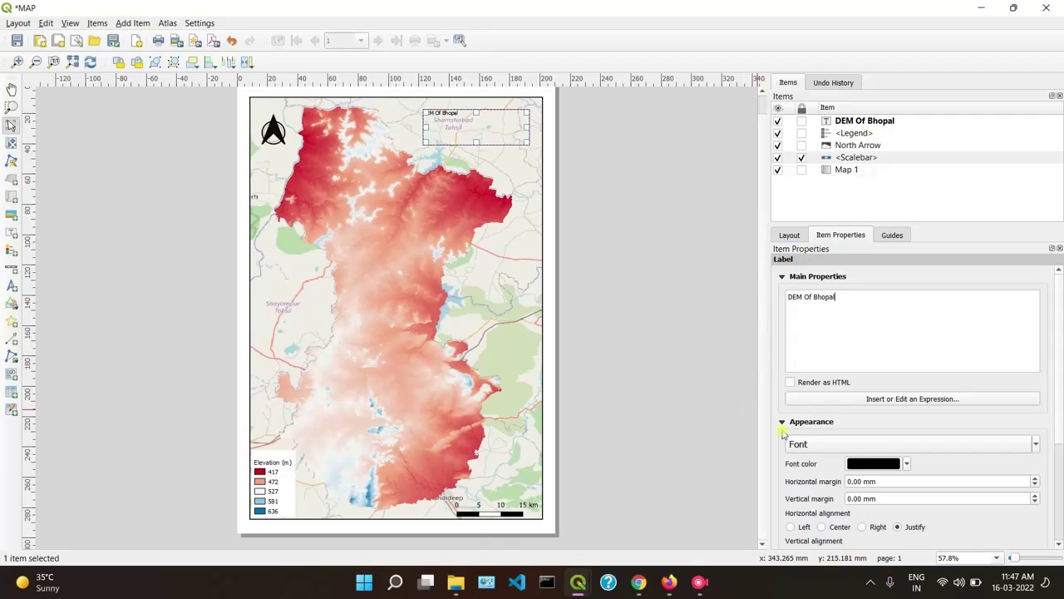
Step: Set the title label's font to Times New Roman Regular, size 48
left_click(1014, 447)
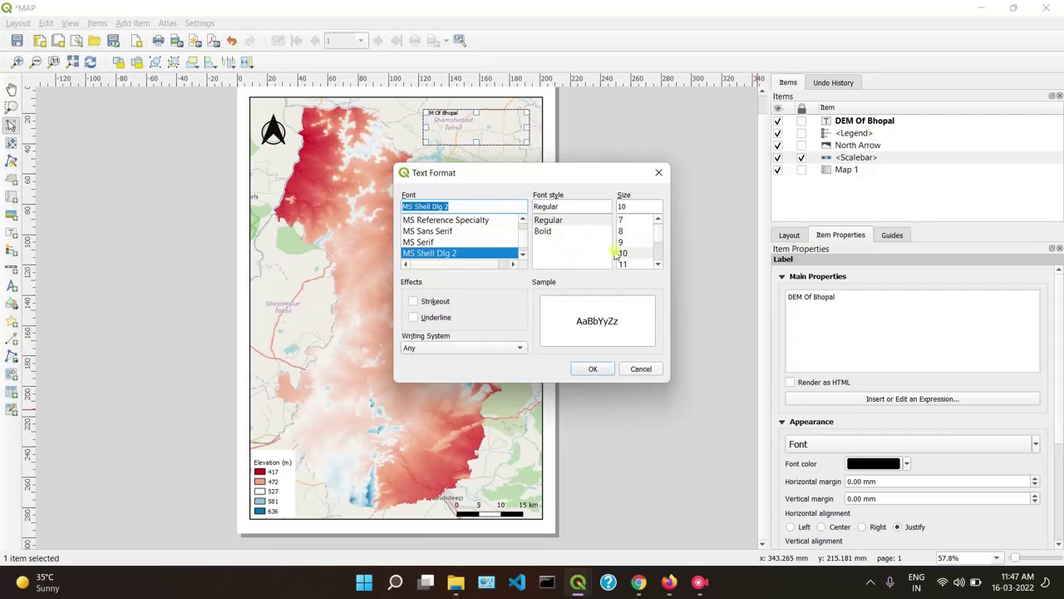
left_click(582, 230)
left_click(657, 265)
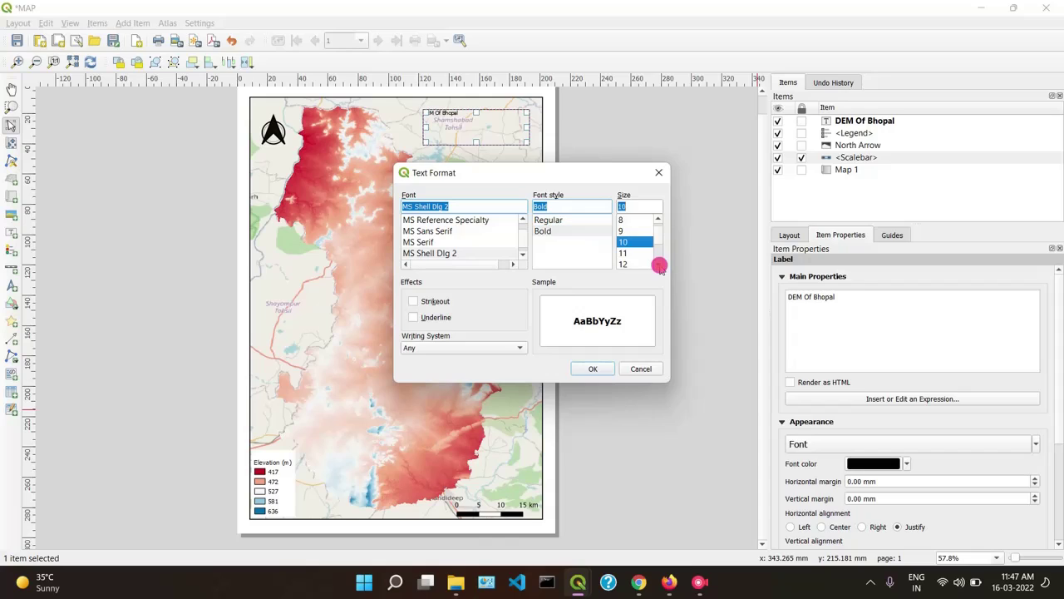
left_click(658, 264)
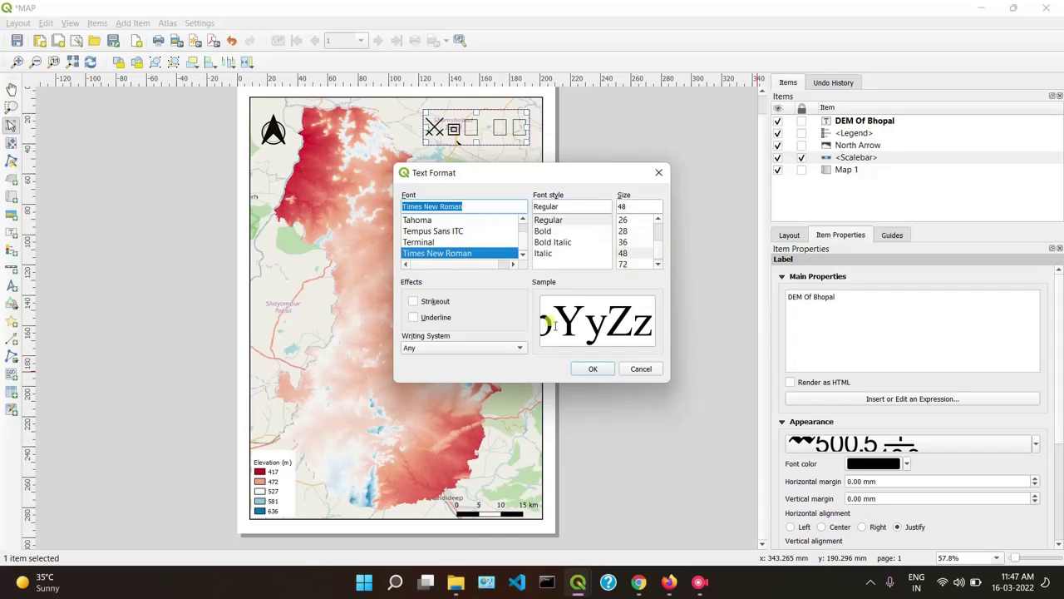
left_click(600, 370)
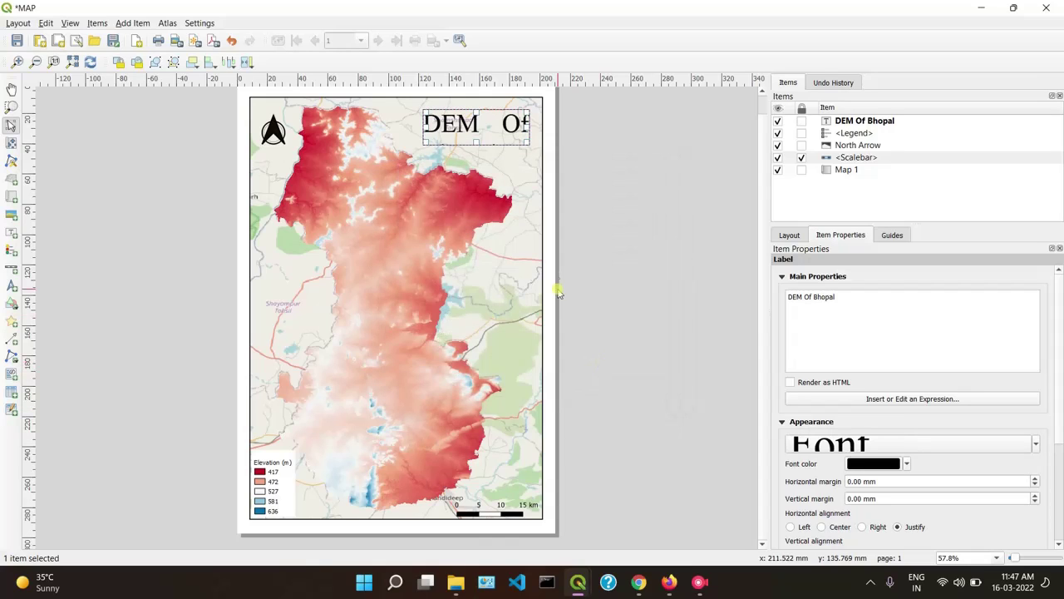
Step: Adjust the title label's side edges and set its text alignment to Center horizontally and Middle vertically
left_click(498, 125)
left_click_drag(423, 123, 390, 123)
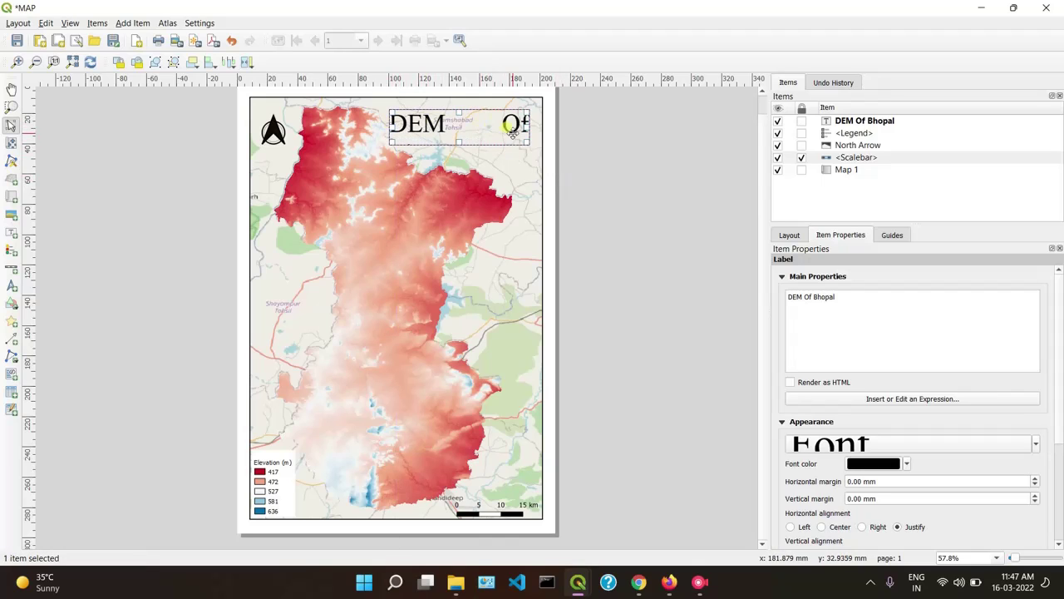
left_click_drag(530, 130, 504, 125)
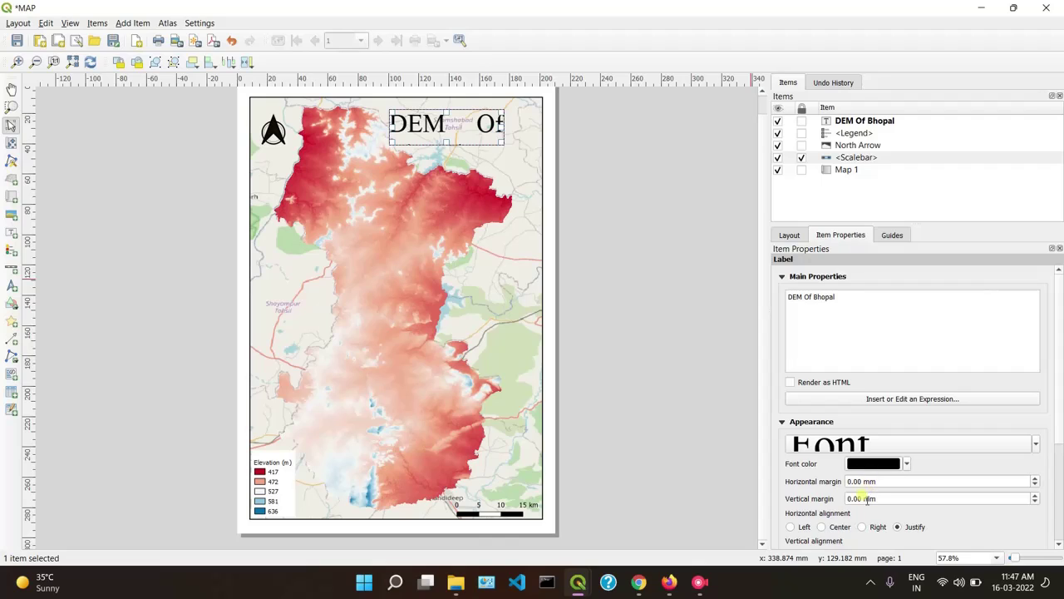
left_click(823, 527)
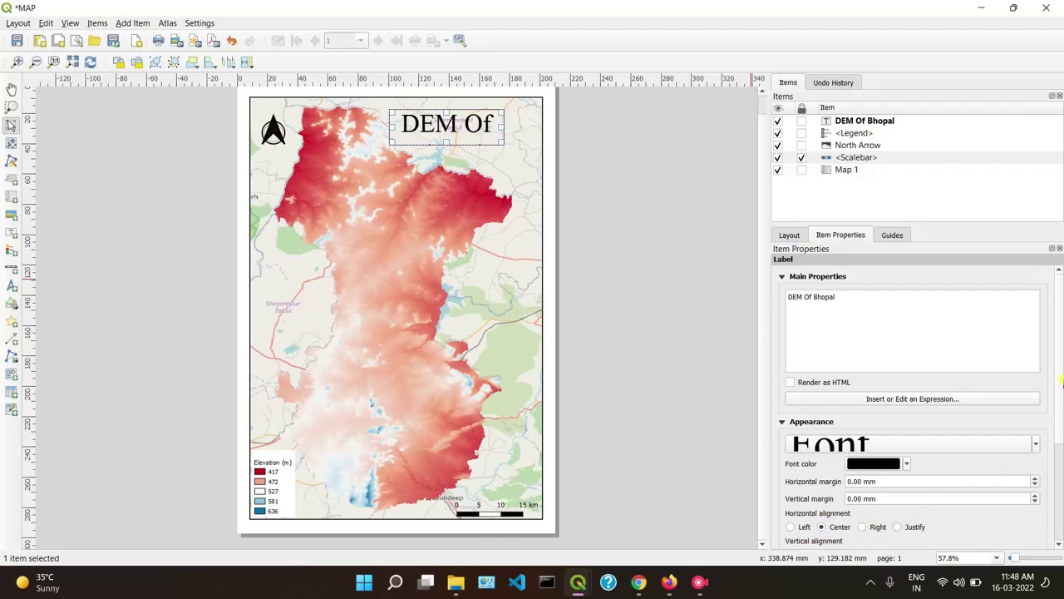
scroll(1058, 545, "down", 4)
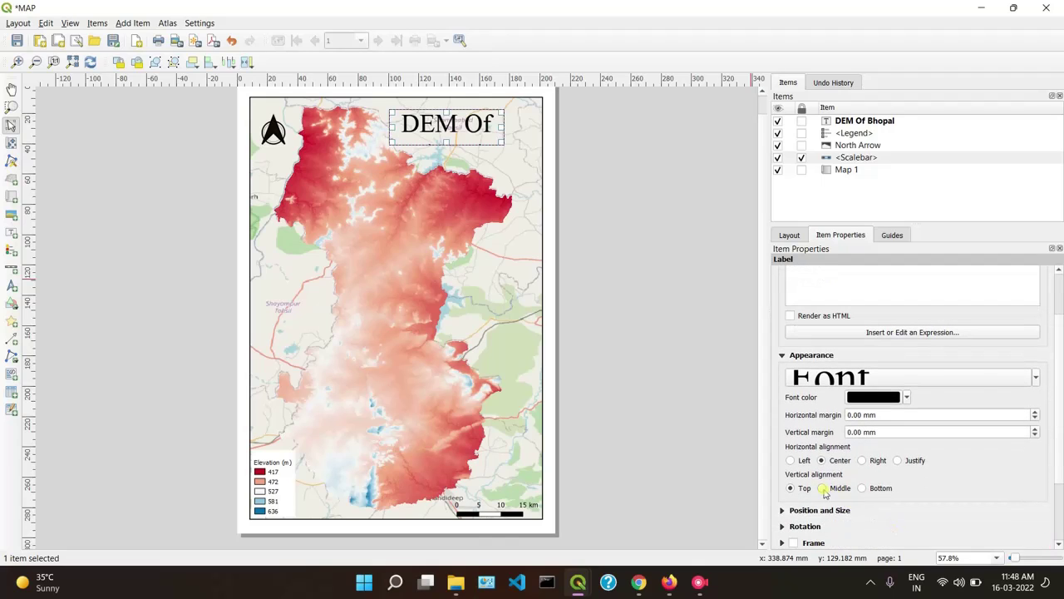
left_click(823, 489)
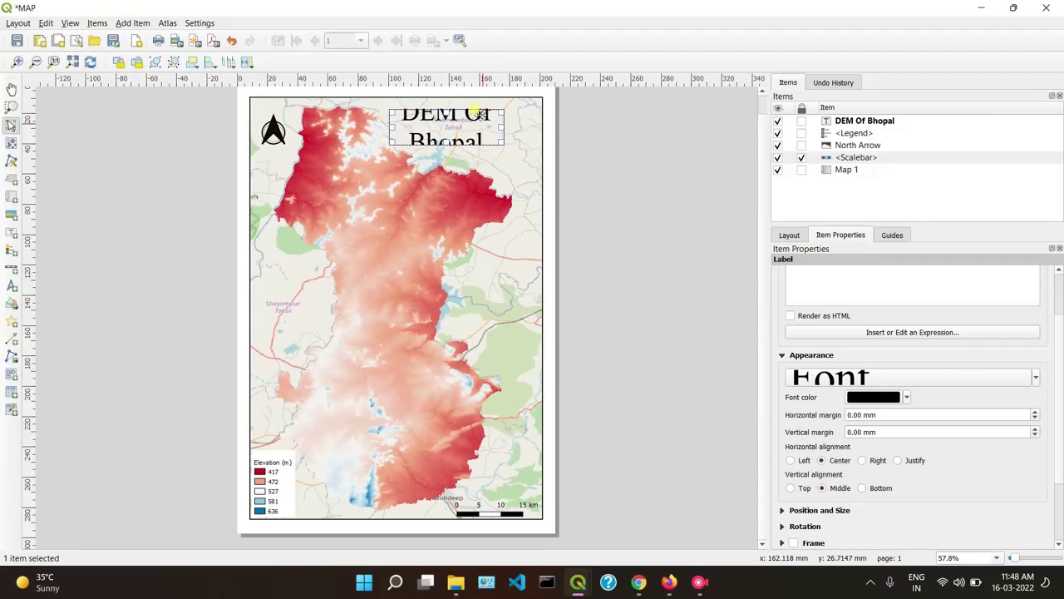
Step: Enlarge the title label's box to fit both text lines and position it just inside the map's upper-right corner
left_click_drag(502, 143, 542, 150)
left_click_drag(395, 111, 384, 100)
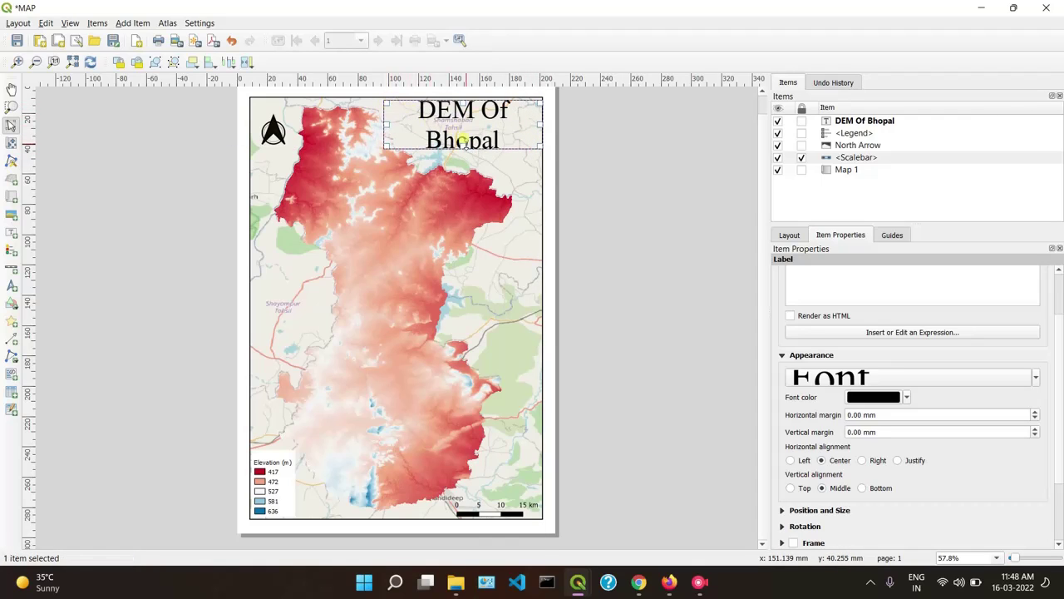
left_click_drag(461, 140, 462, 147)
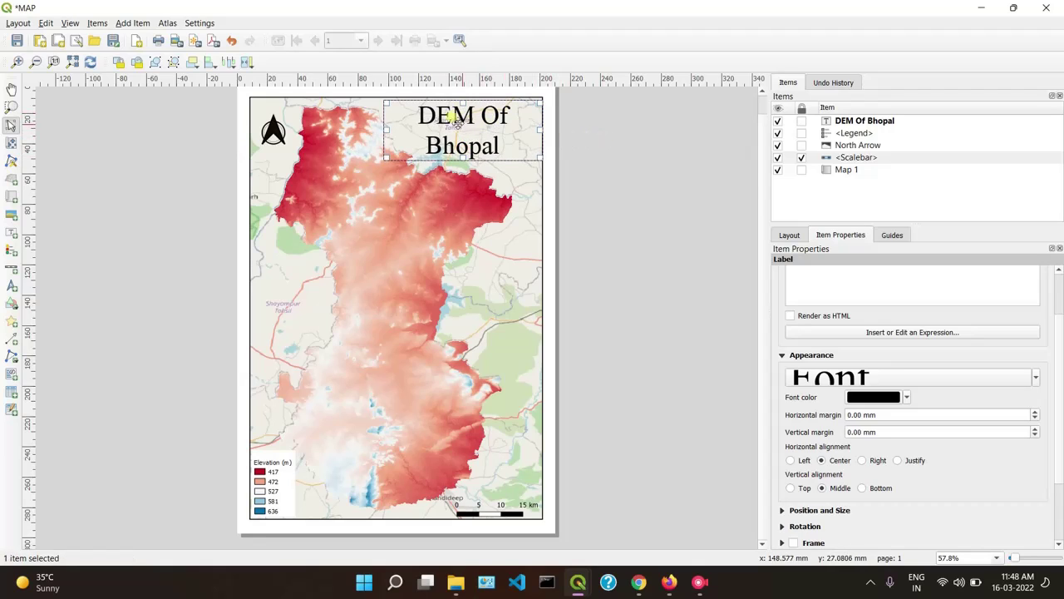
left_click_drag(392, 121, 397, 122)
left_click(654, 195)
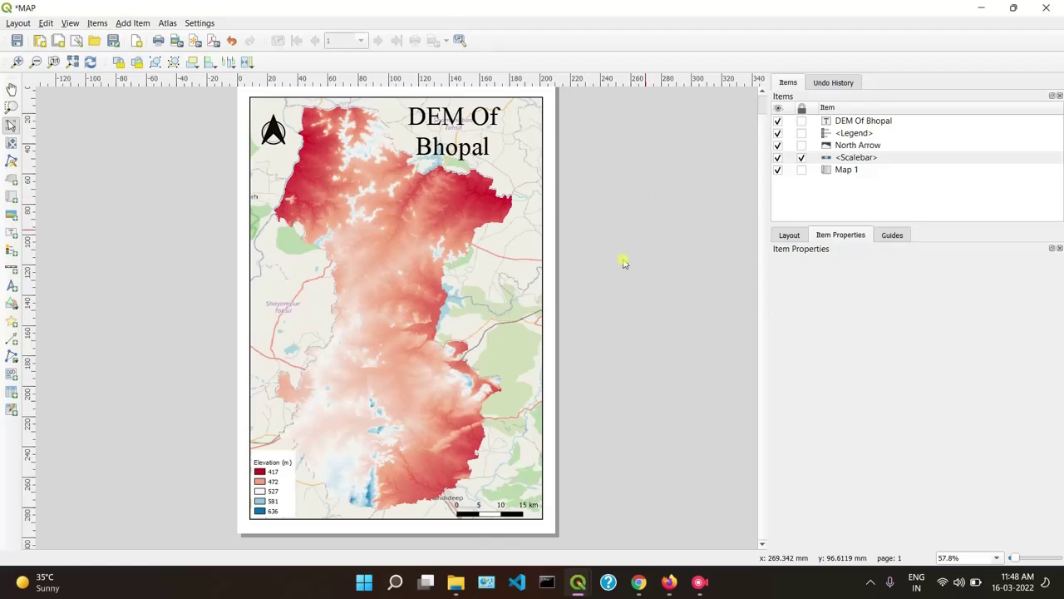
left_click(467, 133)
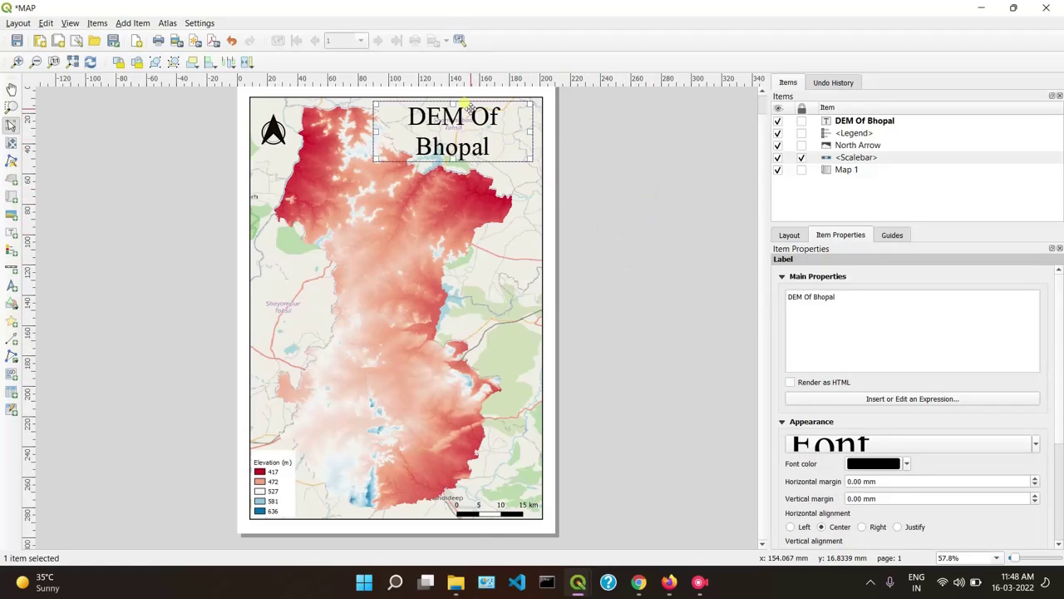
left_click_drag(470, 106, 476, 106)
left_click(654, 203)
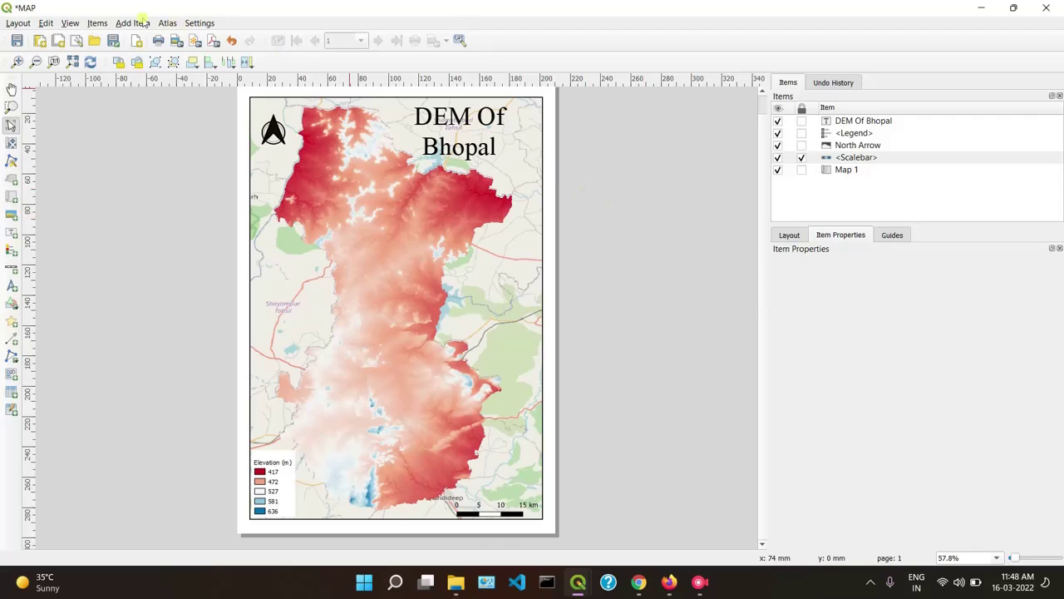
Step: Export the layout as a JPEG image named "dem bhopal" to the Desktop at 300 dpi
left_click(18, 24)
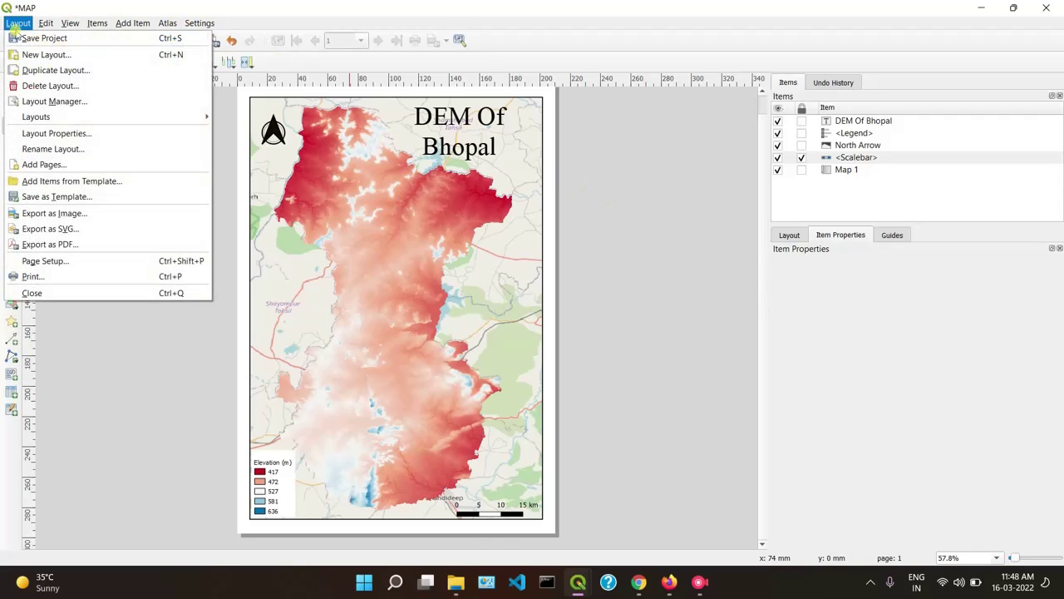
left_click(37, 216)
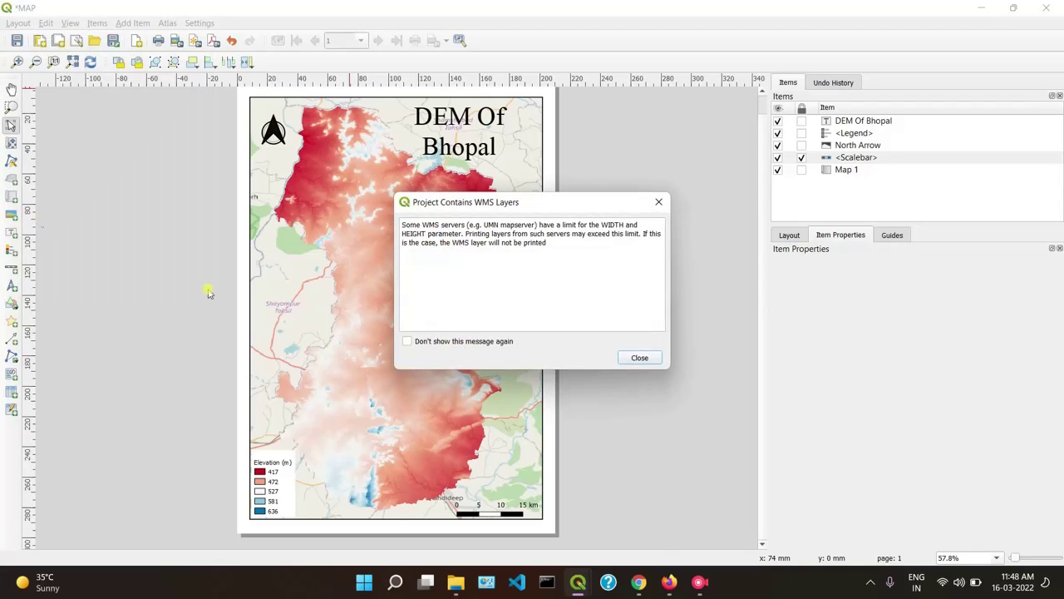
left_click(640, 358)
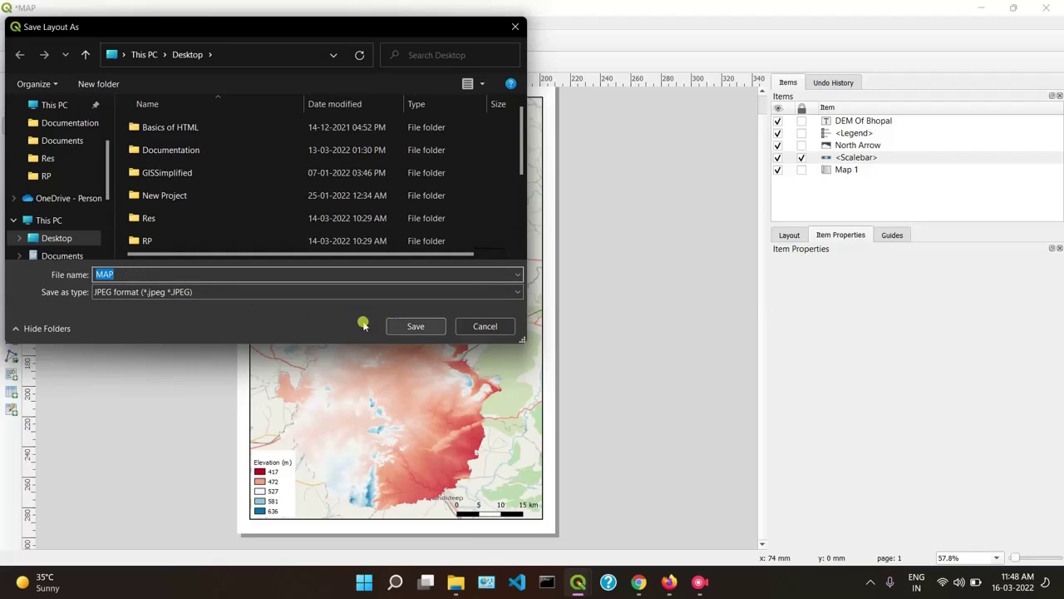
type("s")
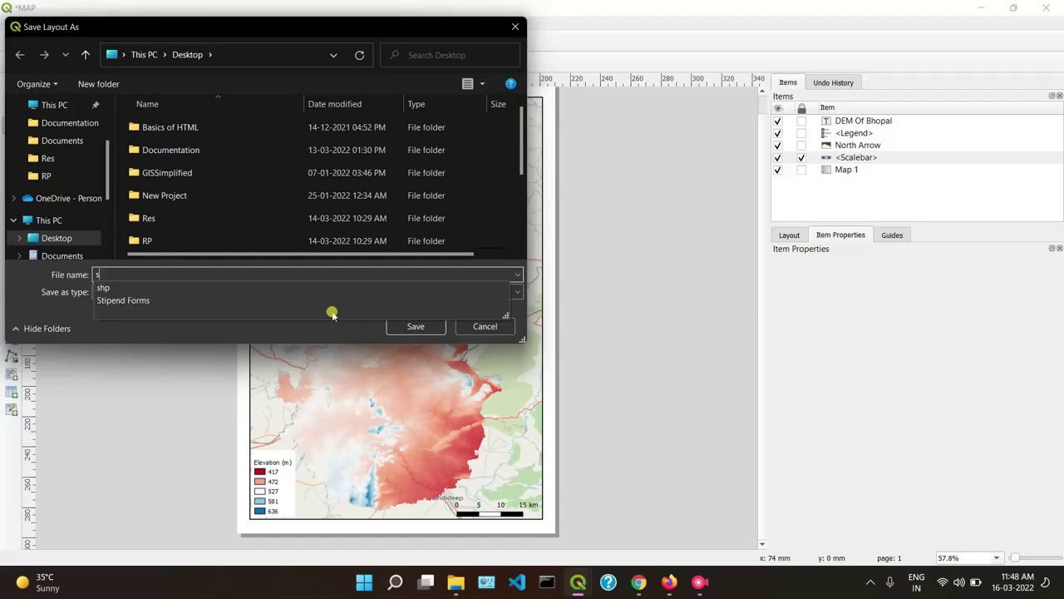
key("BackSpace")
type("d")
key("Escape")
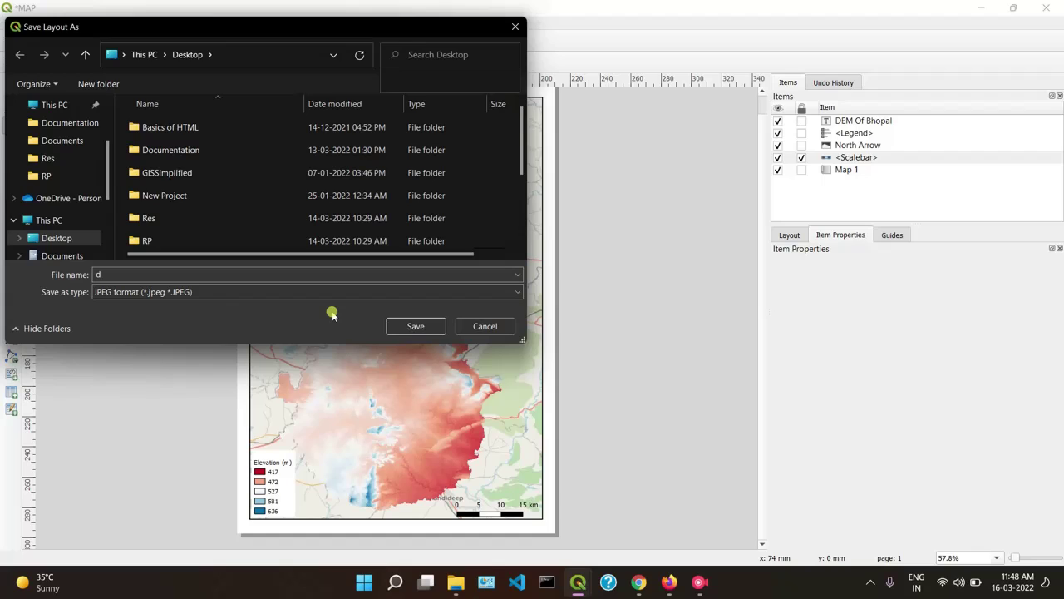
left_click(167, 273)
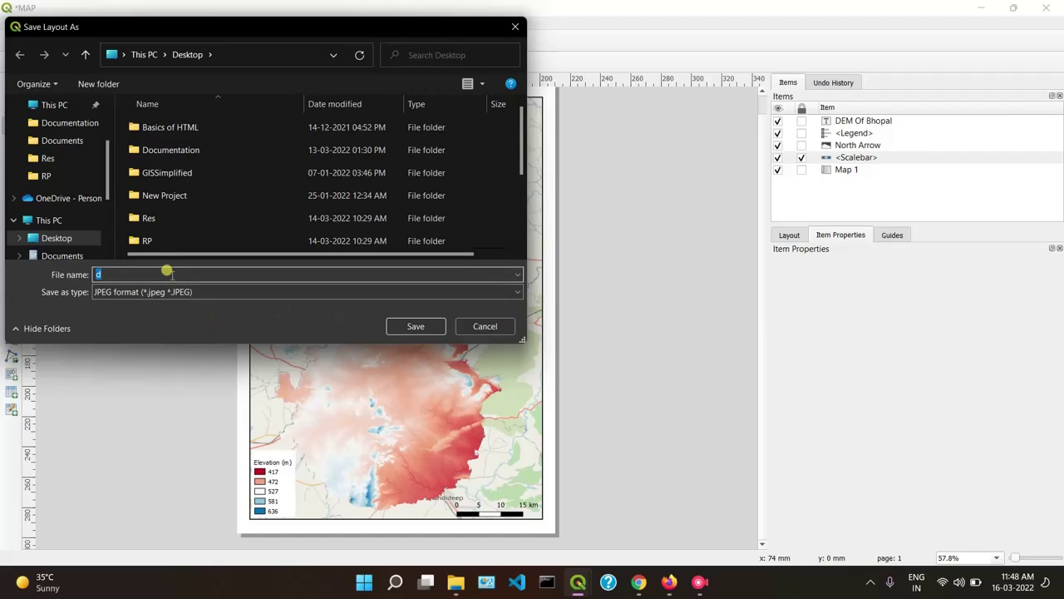
type("dem bhopal")
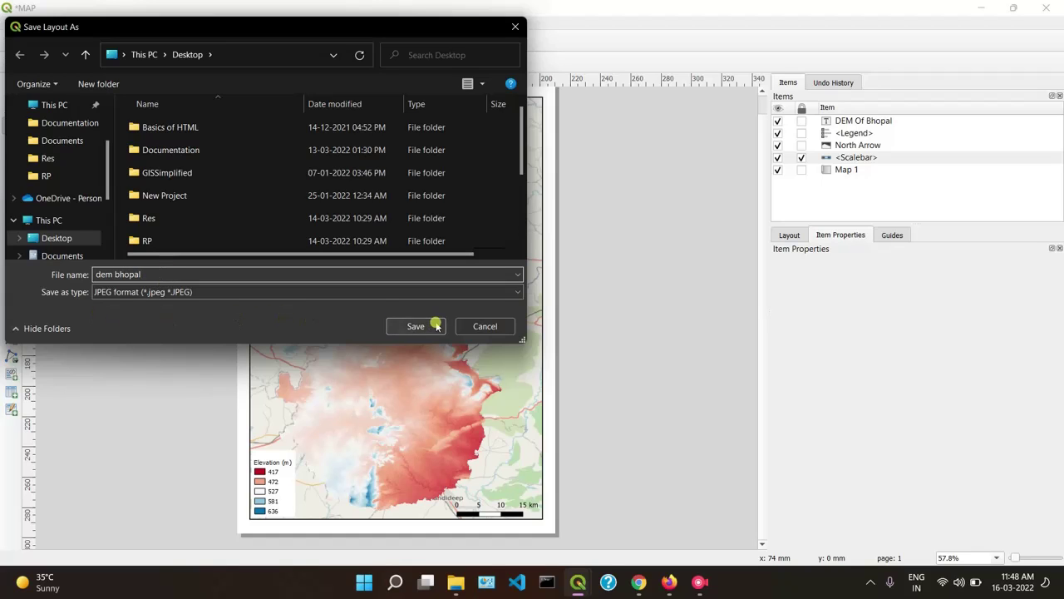
left_click(409, 326)
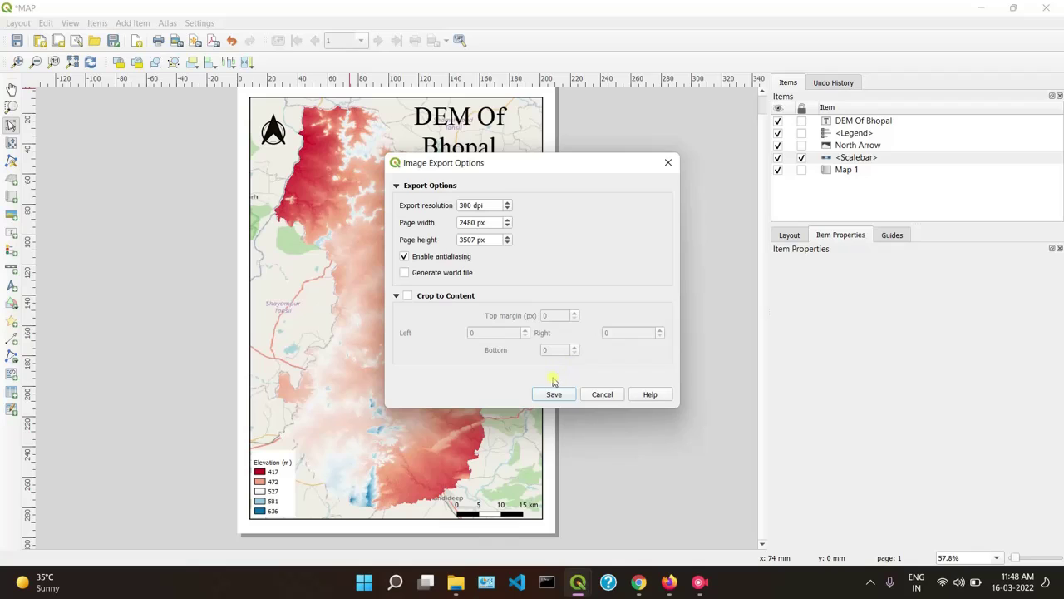
left_click(553, 392)
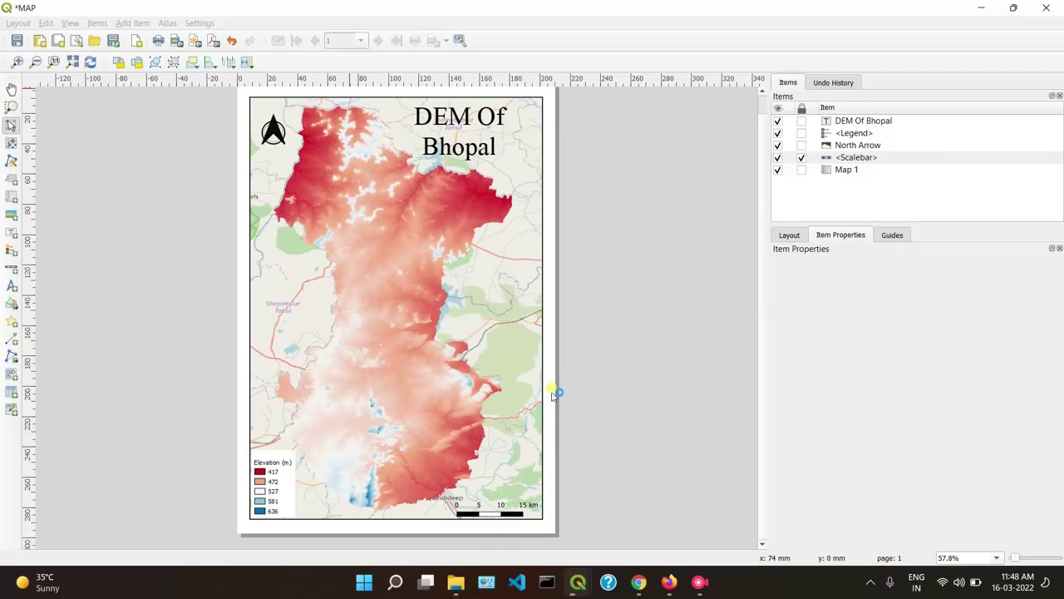